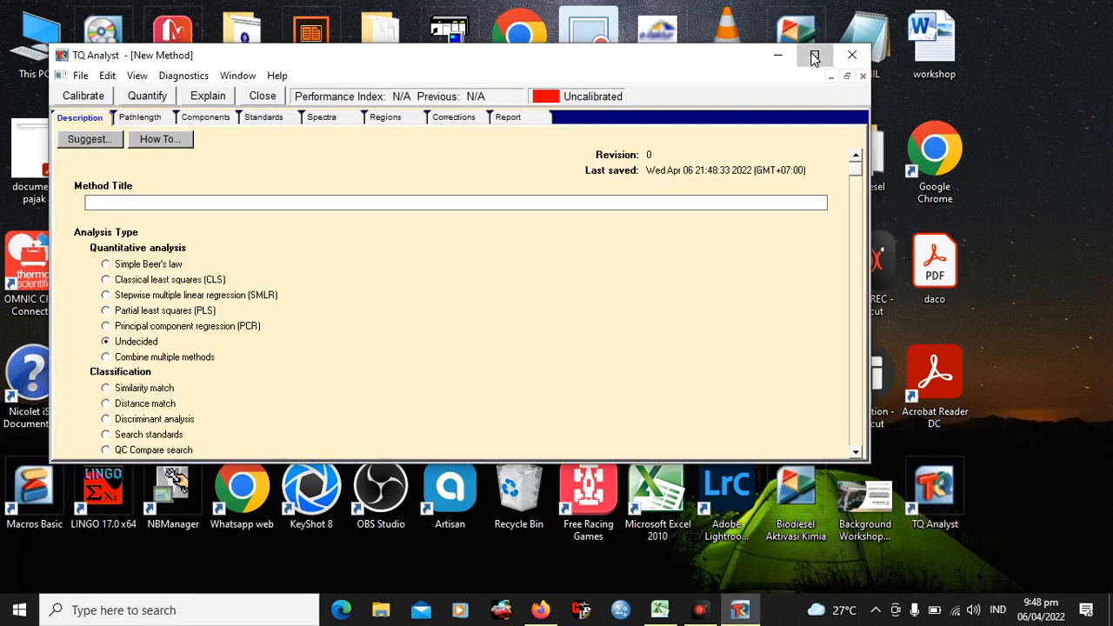
- Title the method "Aktivitas Senyawa" and set its analysis type to Partial least squares (PLS)
click(813, 56)
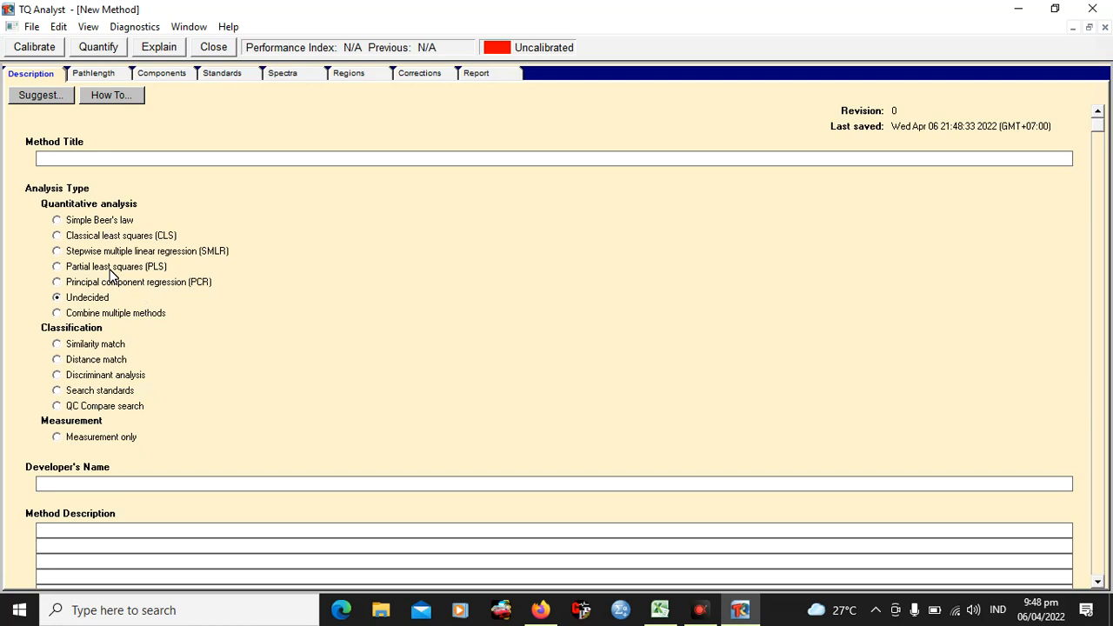
click(75, 164)
text(Aktivas)
text(i)
key(BackSpace)
key(BackSpace)
key(BackSpace)
key(BackSpace)
key(BackSpace)
key(BackSpace)
text(ivitas Senyawa)
click(95, 266)
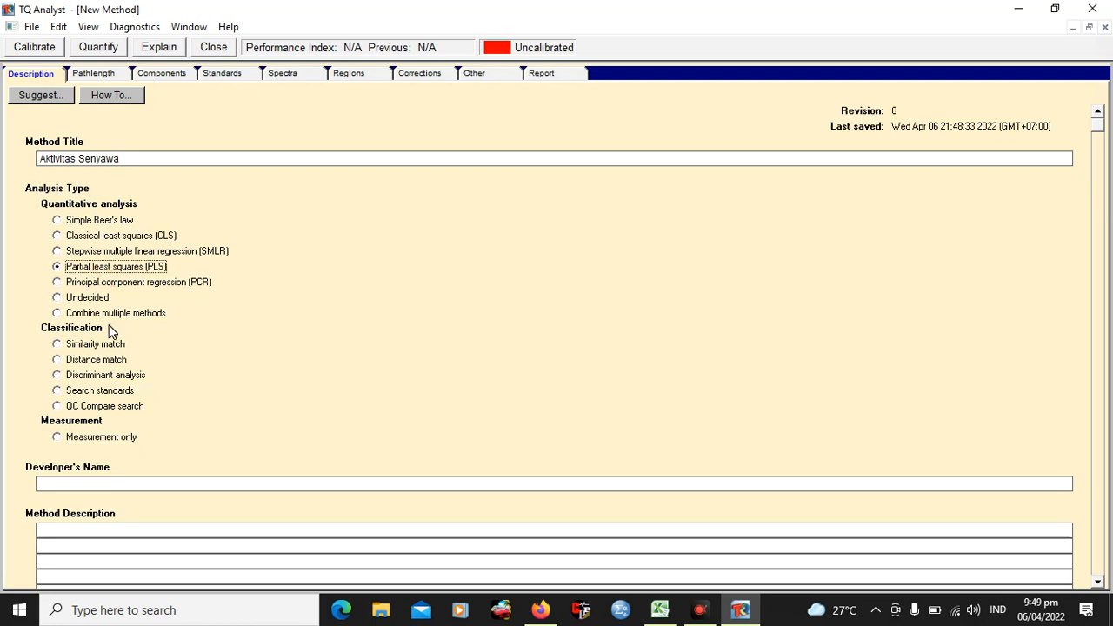
- Enter the developer's name and the method description "Metode untuk analisis kadar aktivitas senyawa"
click(95, 483)
text(Angga)
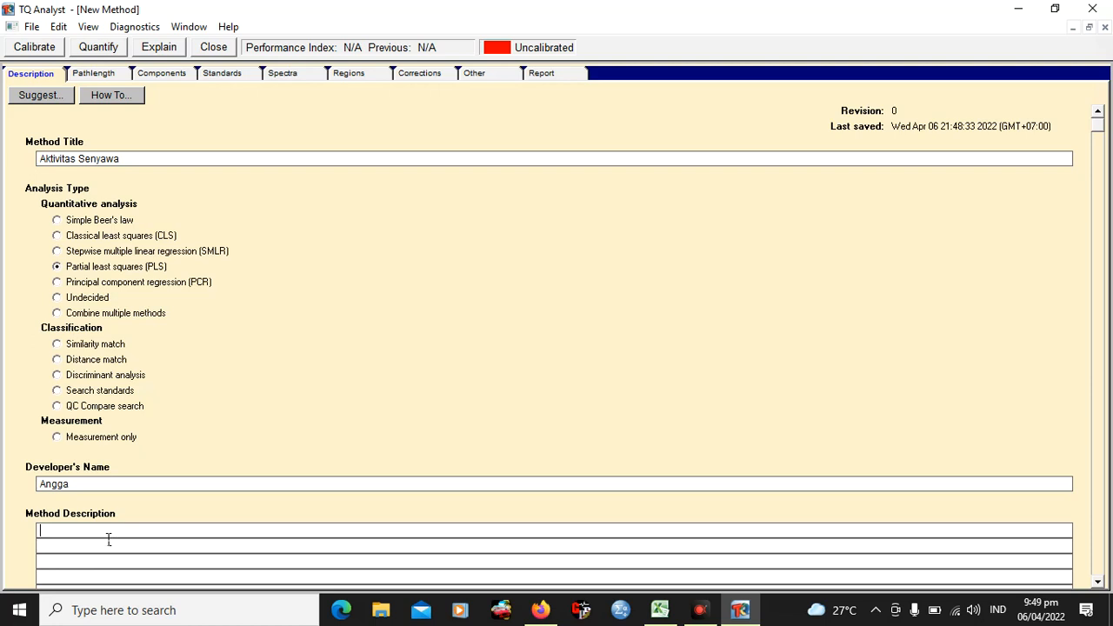
text(Metode untuk analisis kadar aktivitas se)
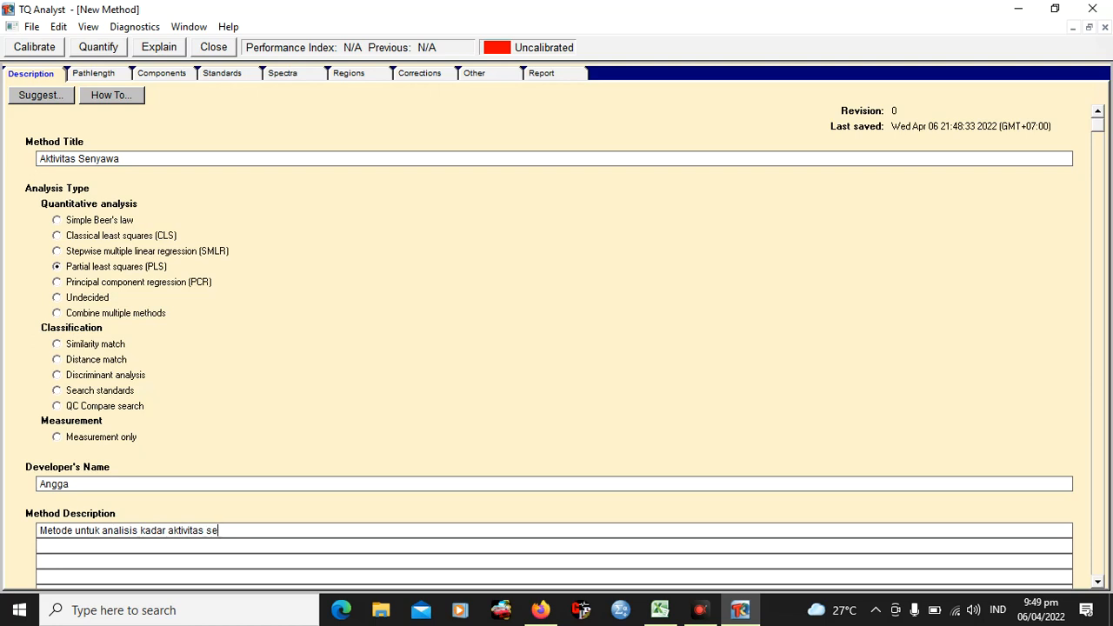
text(nyawa)
- Define the first component as "Aktivitas" with abbreviation "Aktv" and unit "ppm" in the components table
click(94, 75)
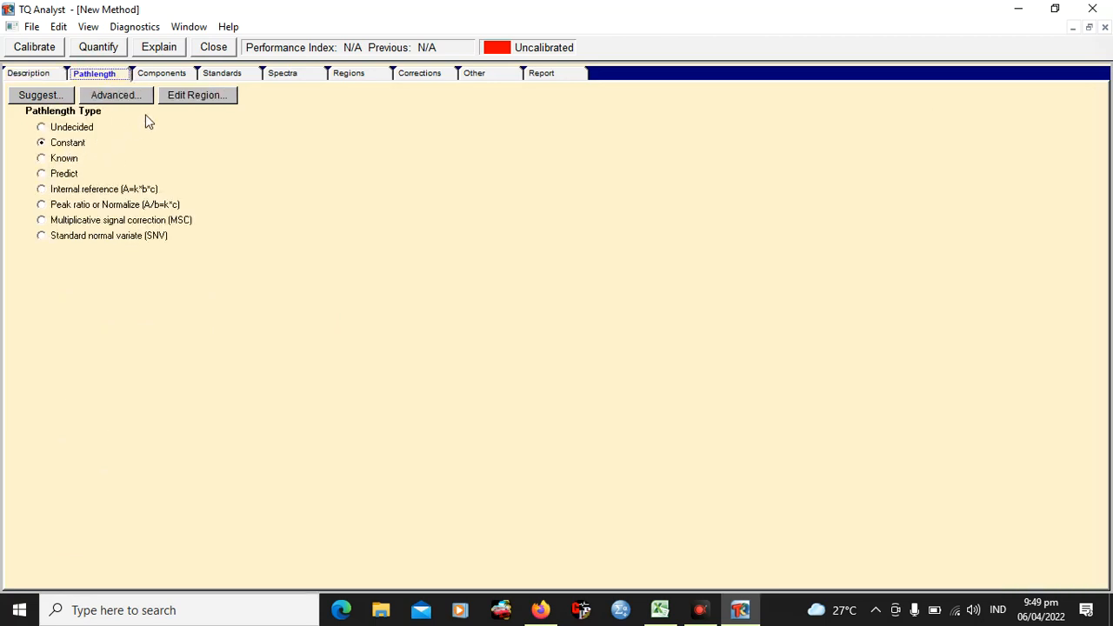
click(164, 74)
click(172, 407)
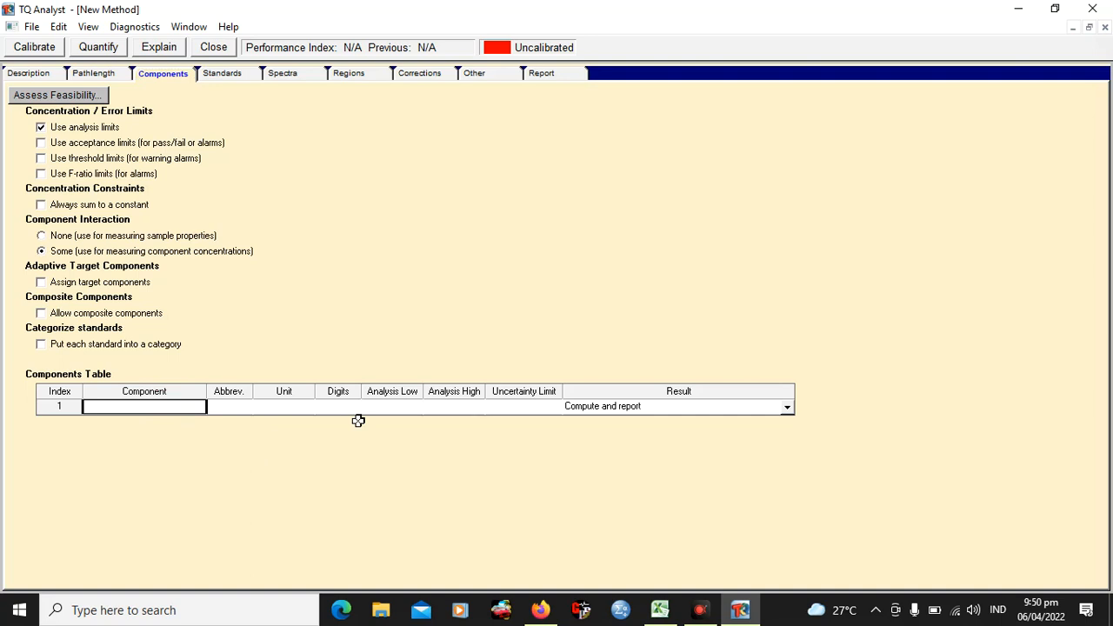
text(A)
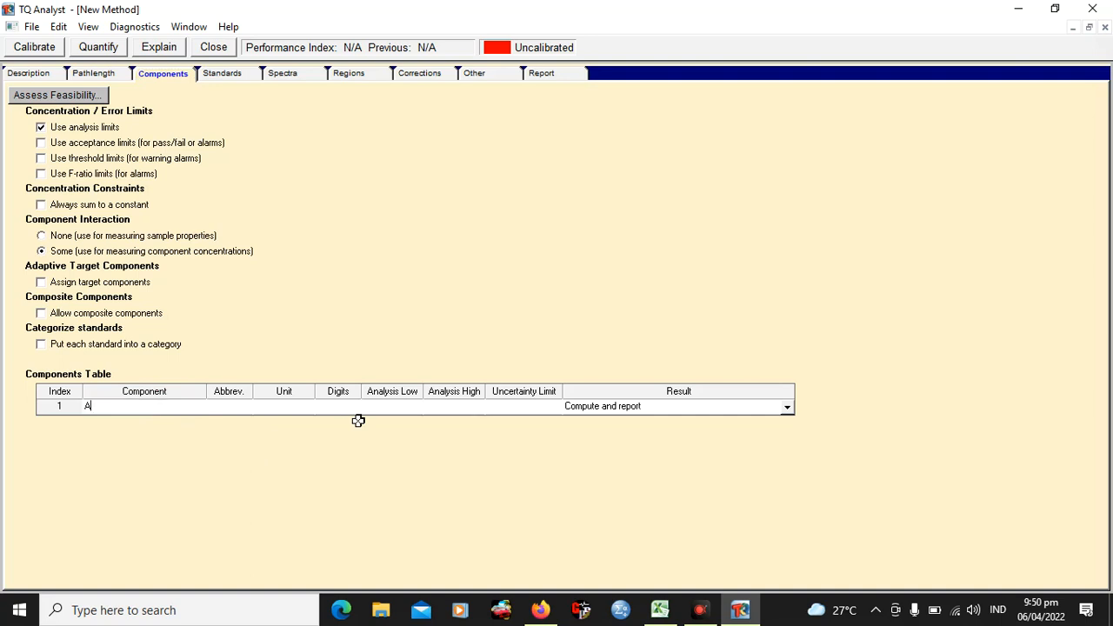
text(ktivitas)
key(Tab)
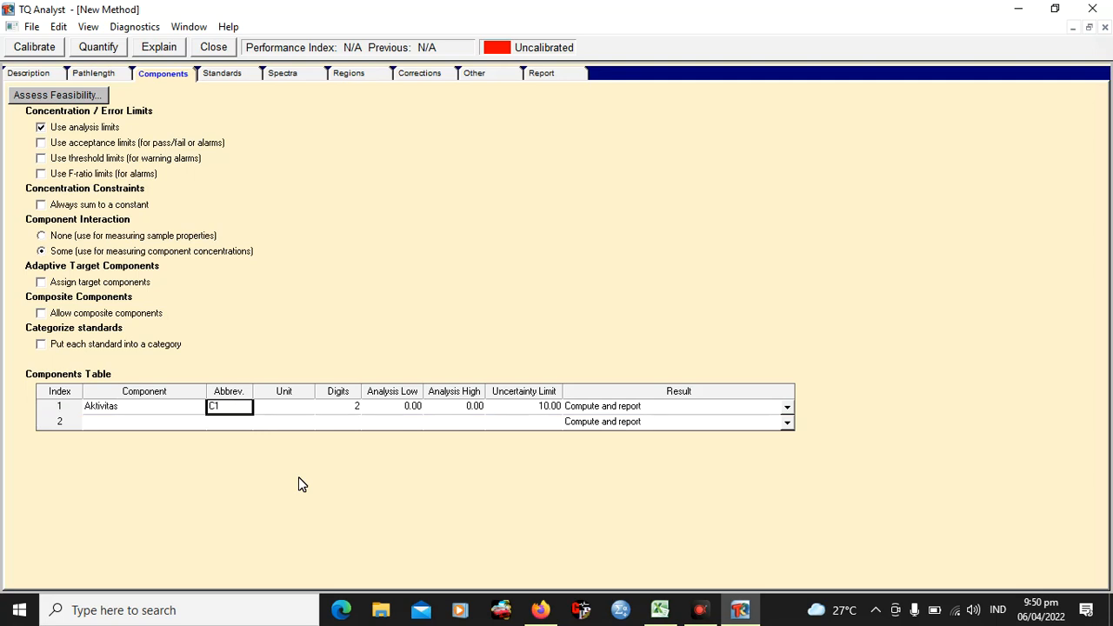
text(Aktv)
click(306, 411)
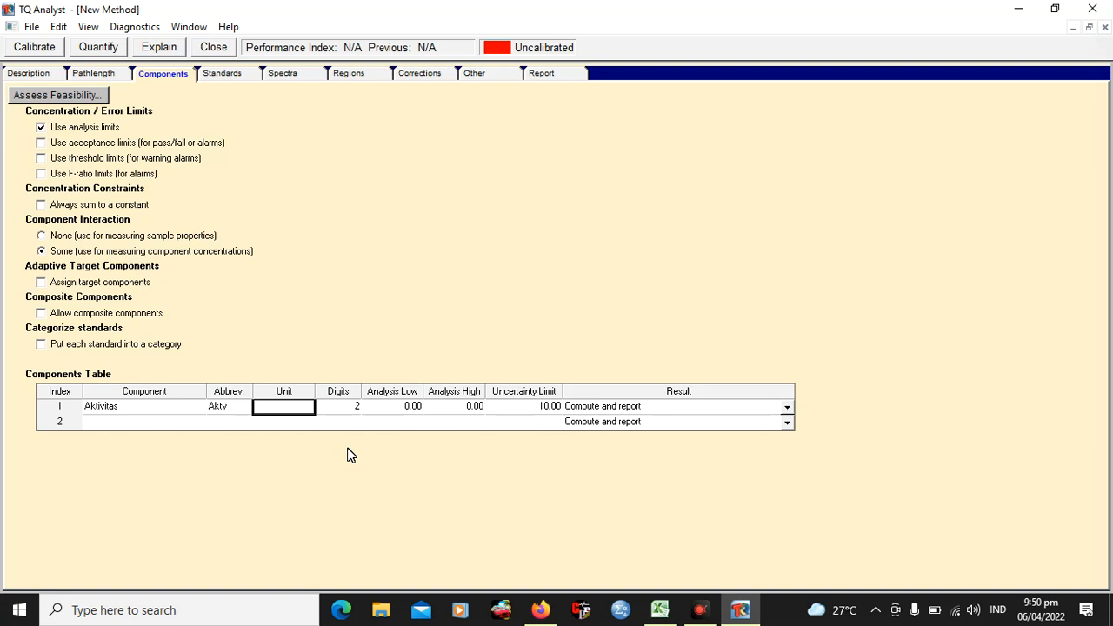
text(ppm)
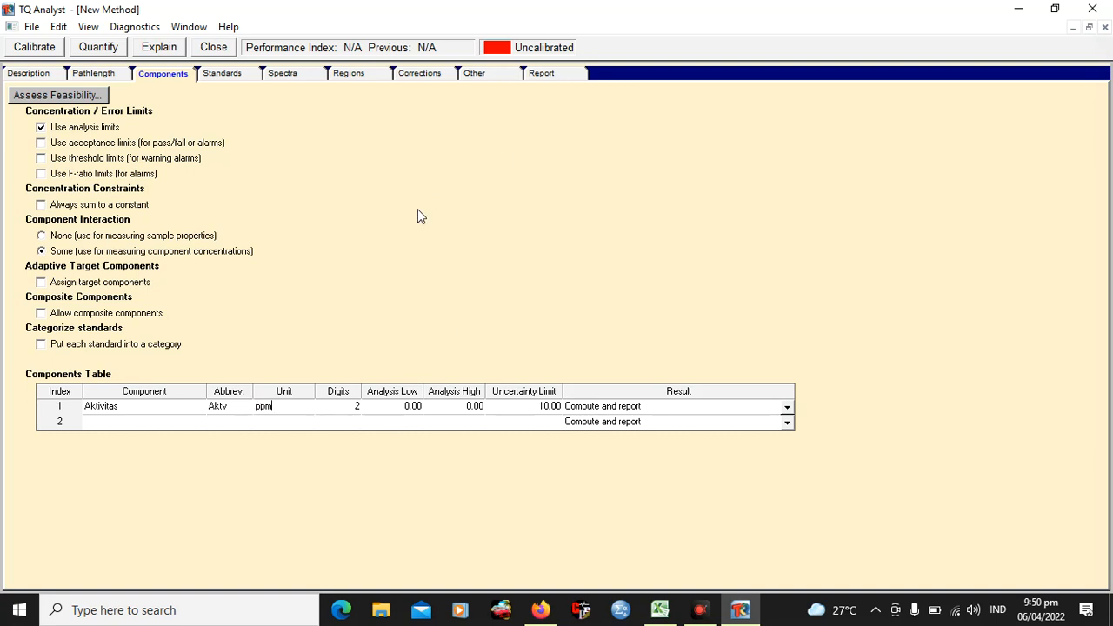
- Load all spectra from cl-1 through zc-8c in the tq_lat2 folder as standards and check the standards table
click(224, 74)
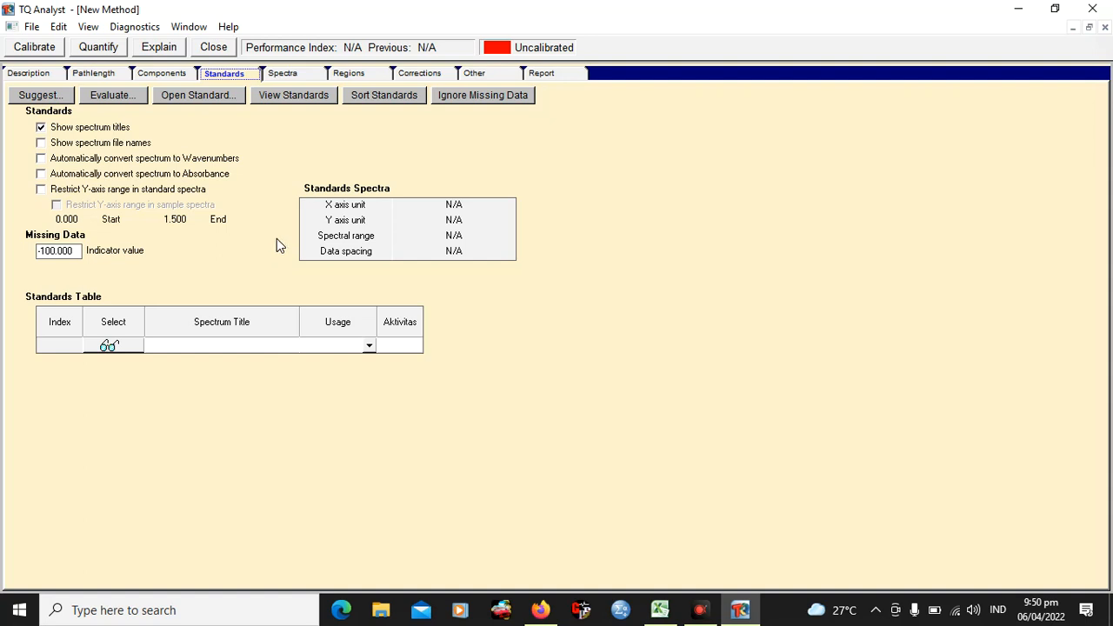
click(215, 103)
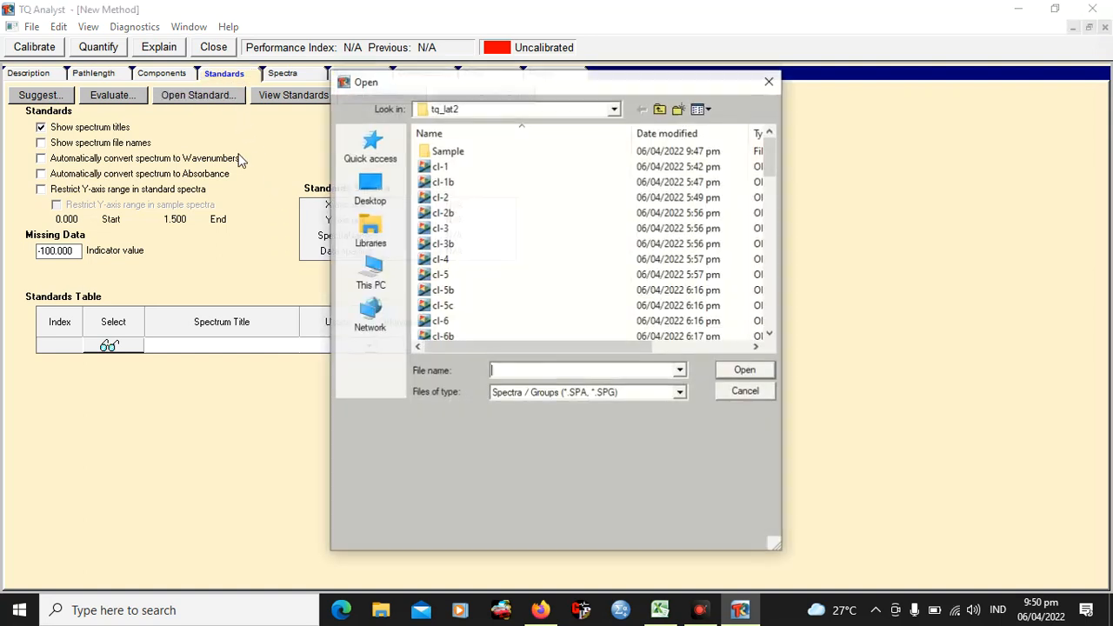
click(445, 168)
scroll(488, 274, down, 10)
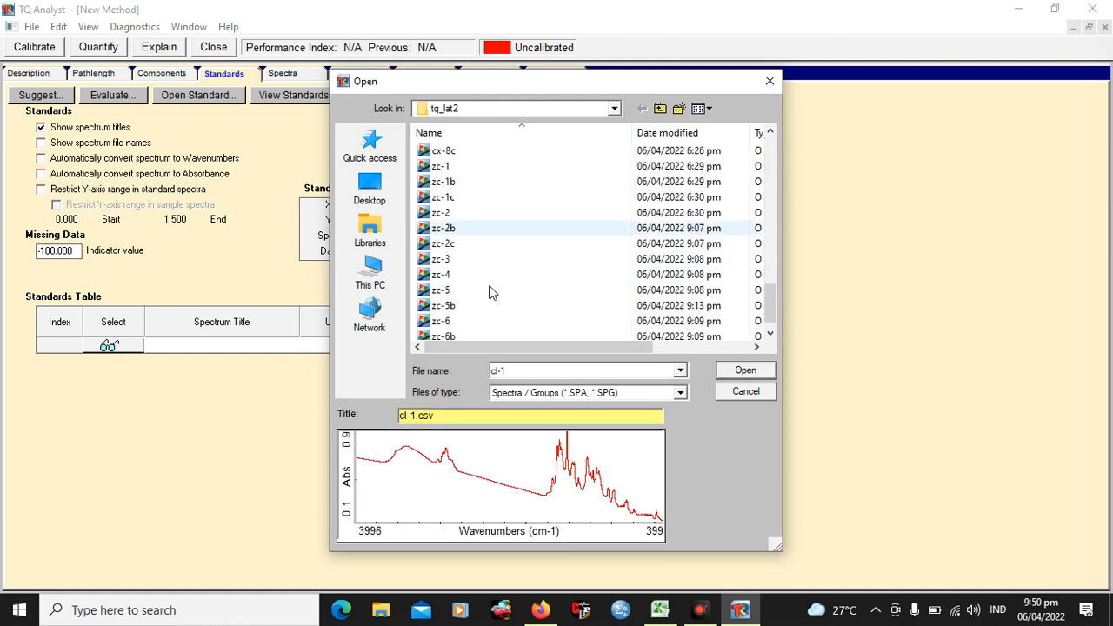
scroll(486, 295, down, 3)
shift+click(446, 321)
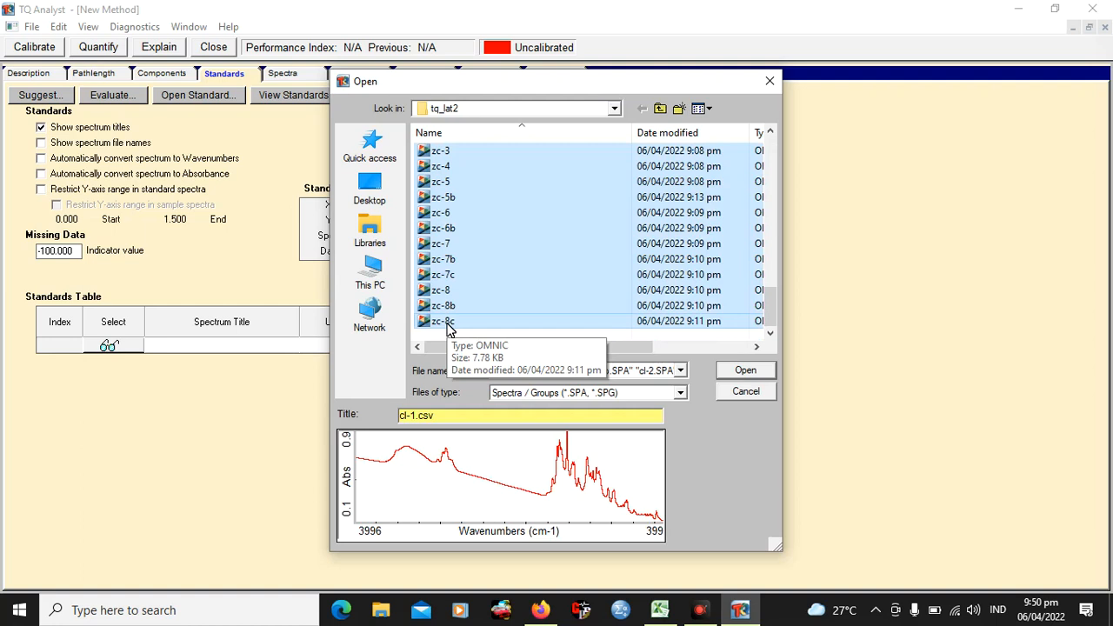
click(746, 371)
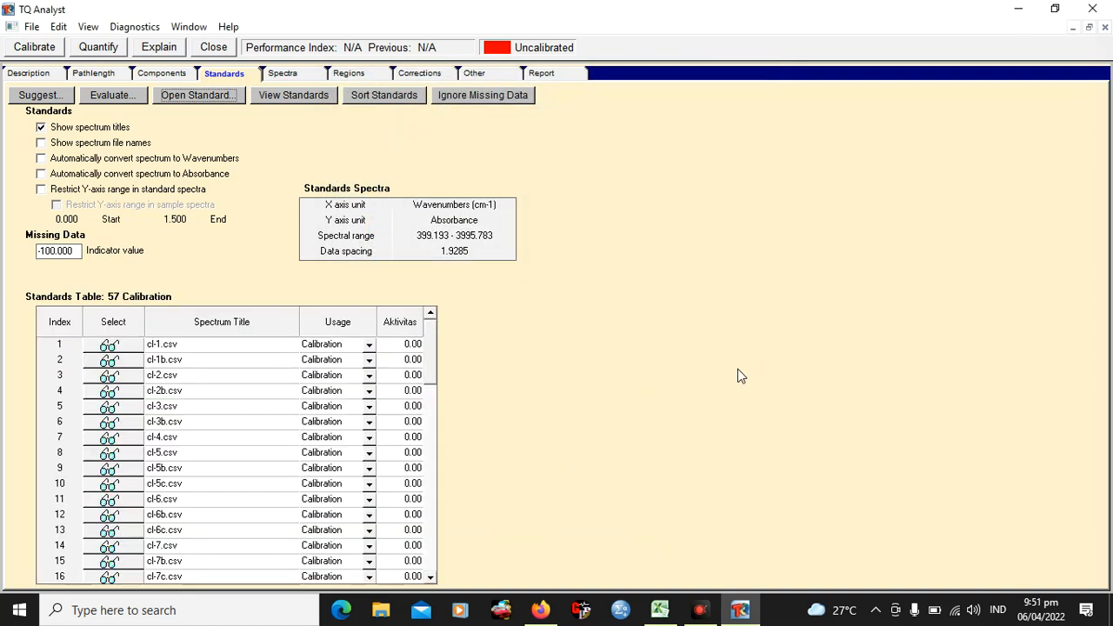
scroll(108, 470, down, 9)
scroll(108, 470, down, 6)
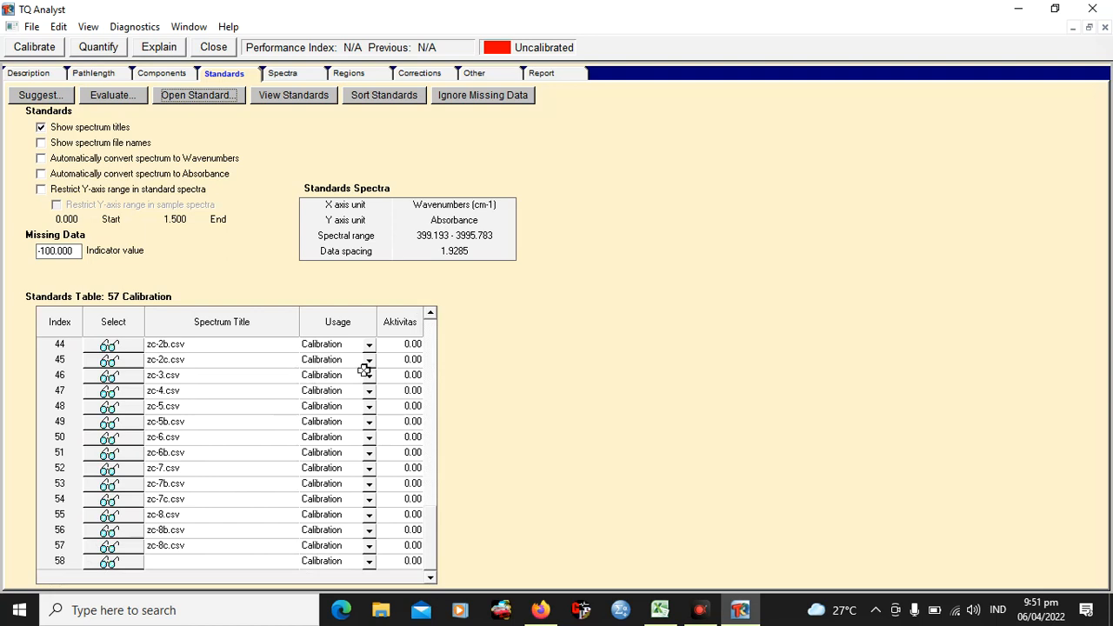
scroll(400, 463, up, 15)
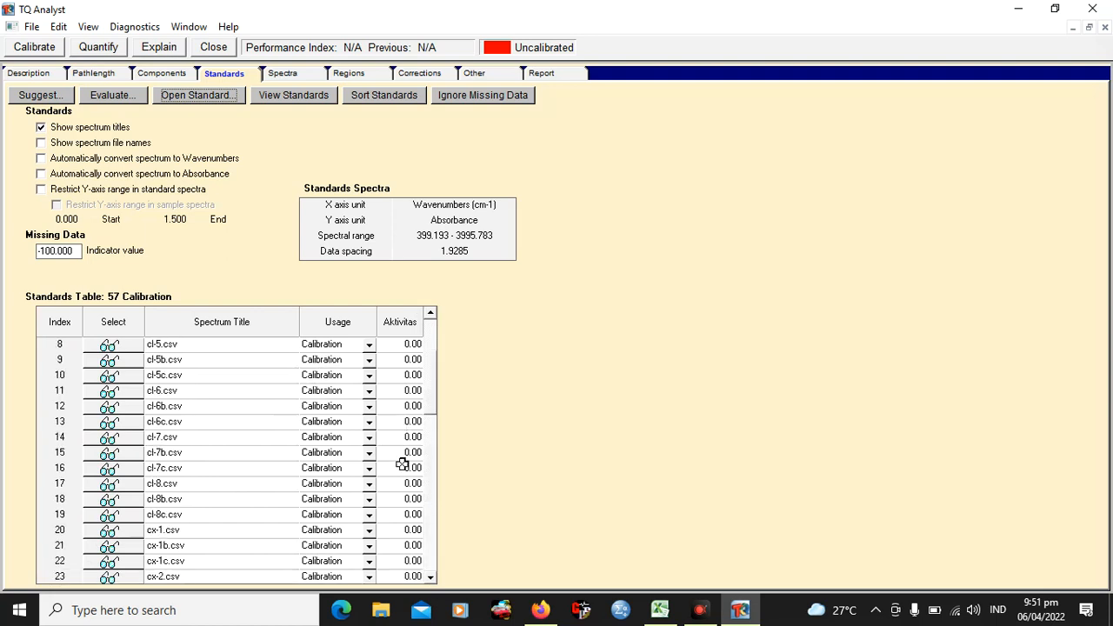
- Switch to the contoh data_2021 workbook in Excel and copy the Aktivitas values in B2:B58
click(412, 358)
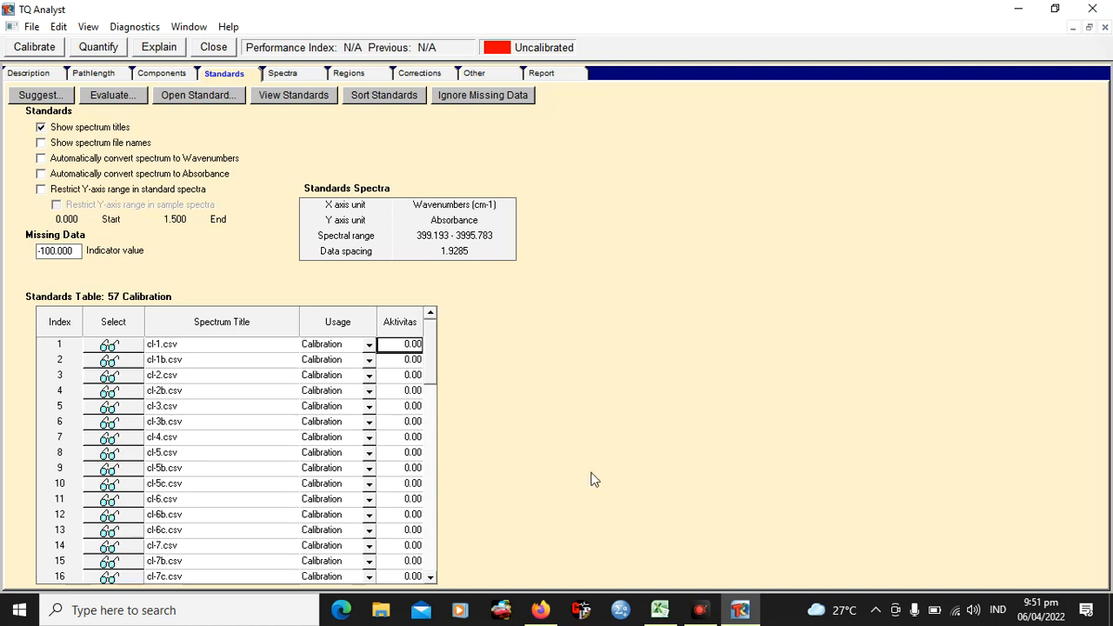
click(662, 611)
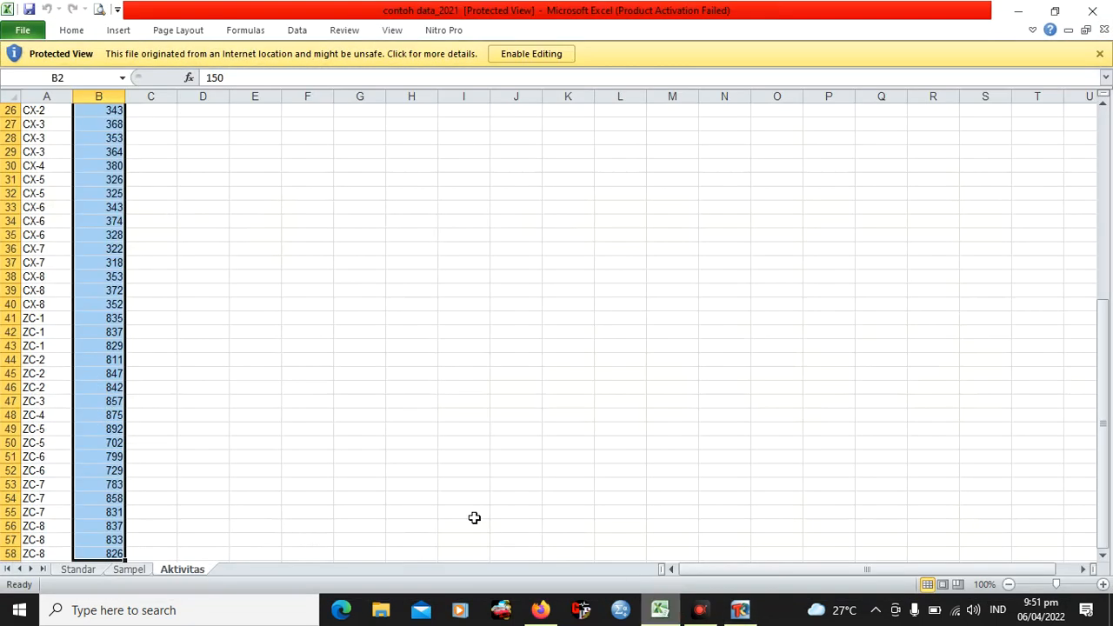
scroll(147, 252, up, 8)
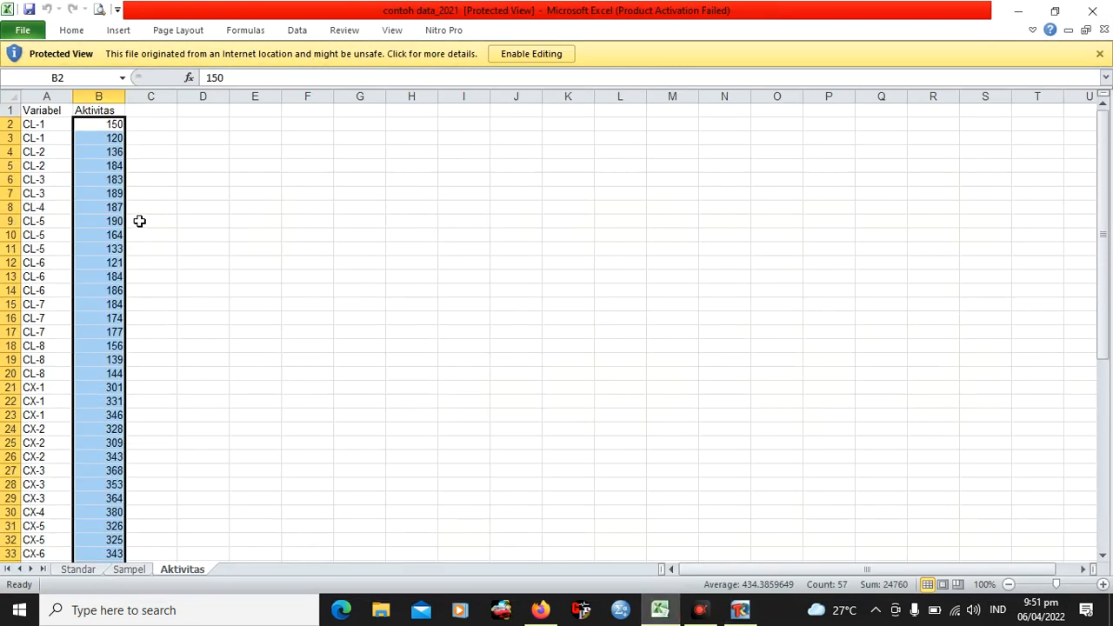
scroll(253, 343, down, 11)
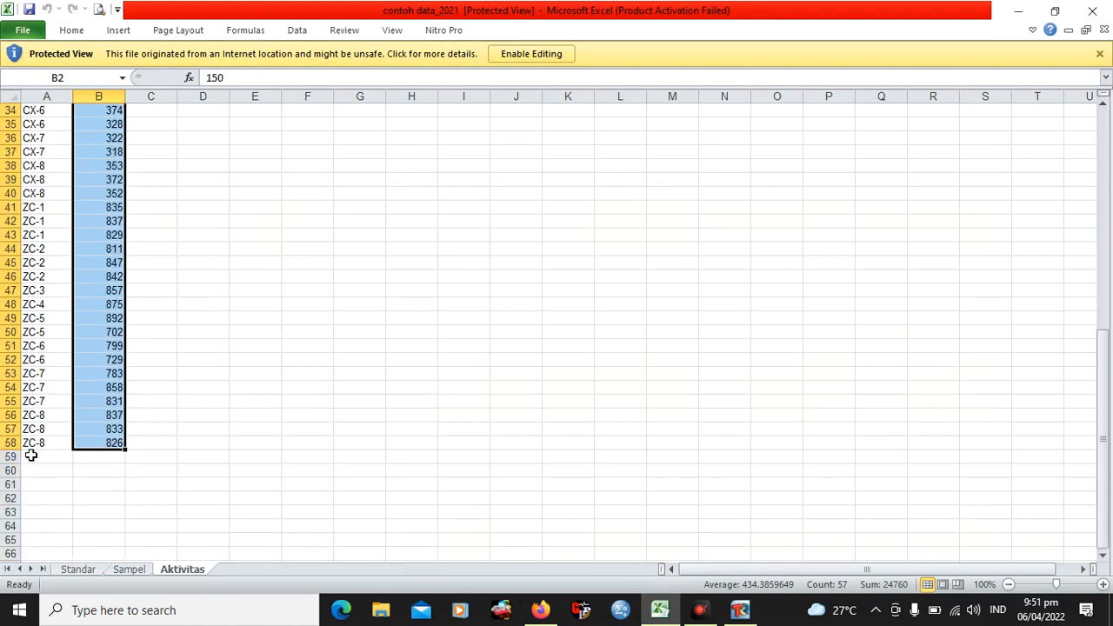
scroll(55, 429, up, 11)
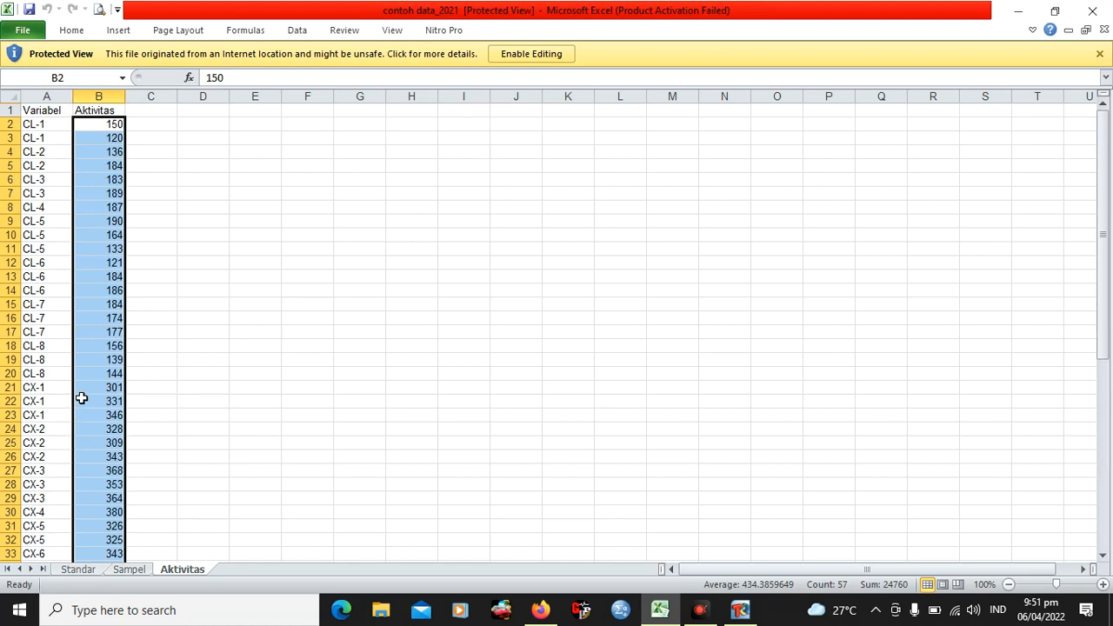
key(ctrl+c)
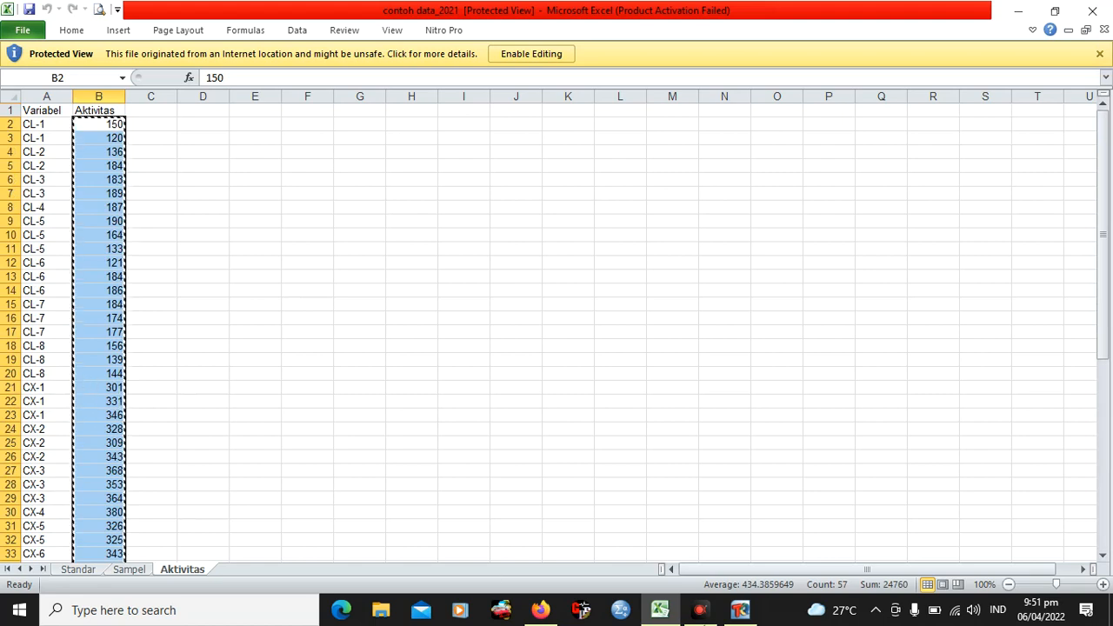
- Return to TQ Analyst and paste the copied values into the standards' Aktivitas column, starting at cl-1.csv
click(737, 611)
click(410, 348)
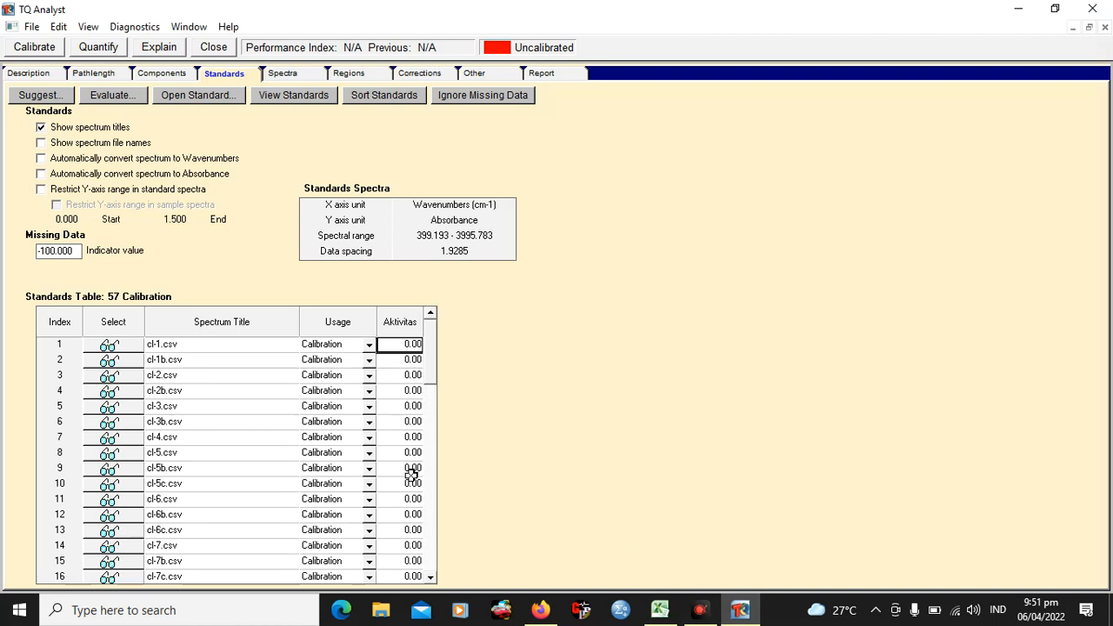
key(ctrl+v)
scroll(404, 452, down, 11)
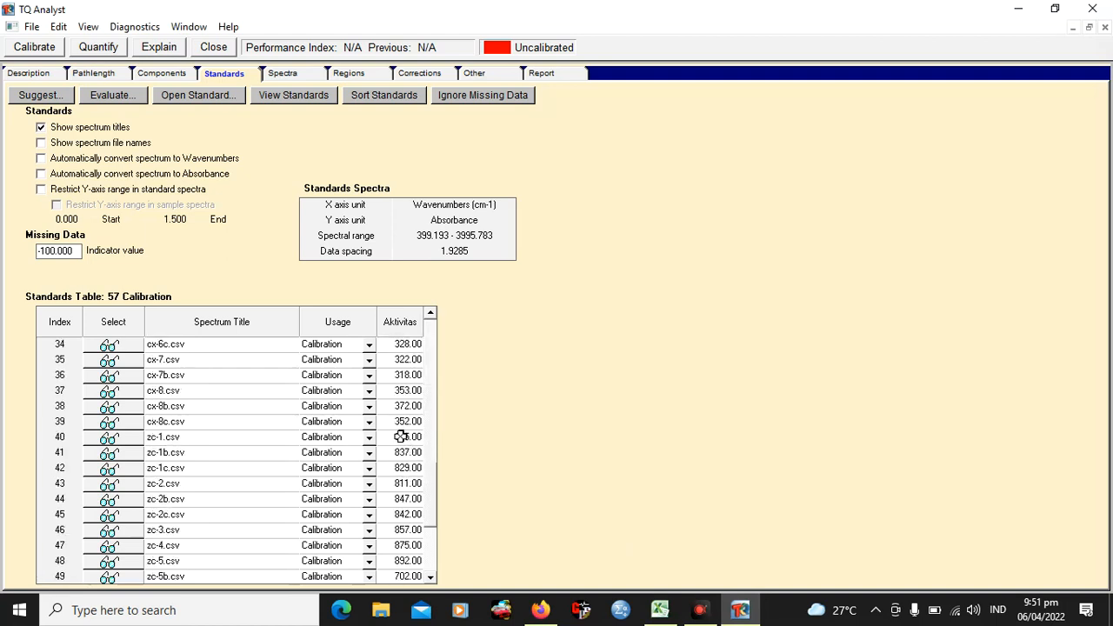
scroll(401, 436, down, 4)
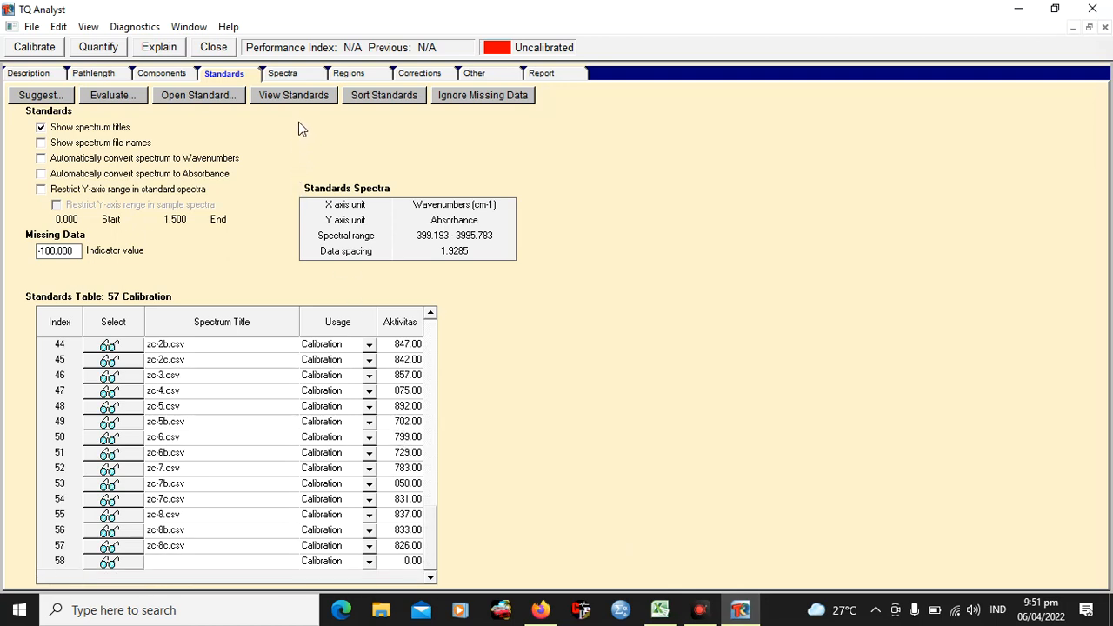
- Dismiss the region suggestion wizard and add a Spectrum Range region to the regions table
click(300, 72)
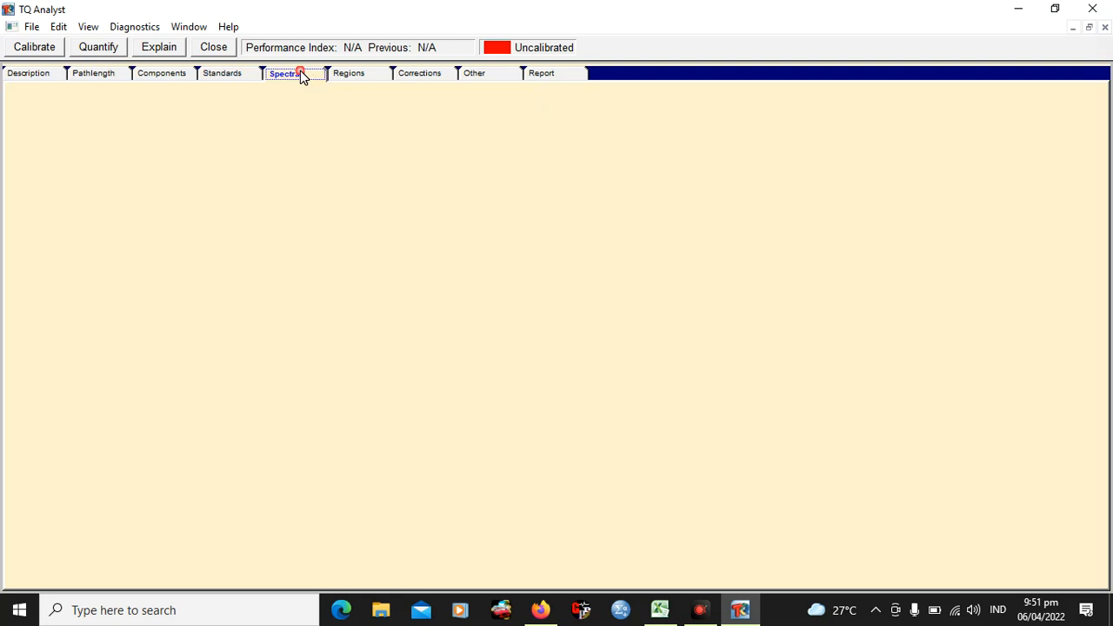
click(353, 74)
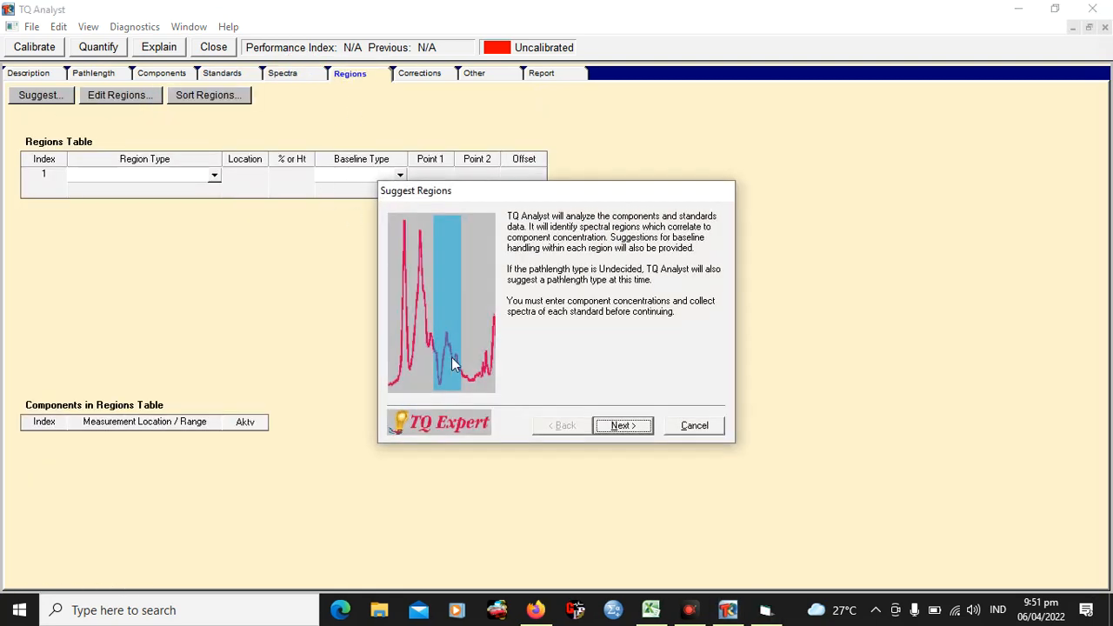
click(694, 425)
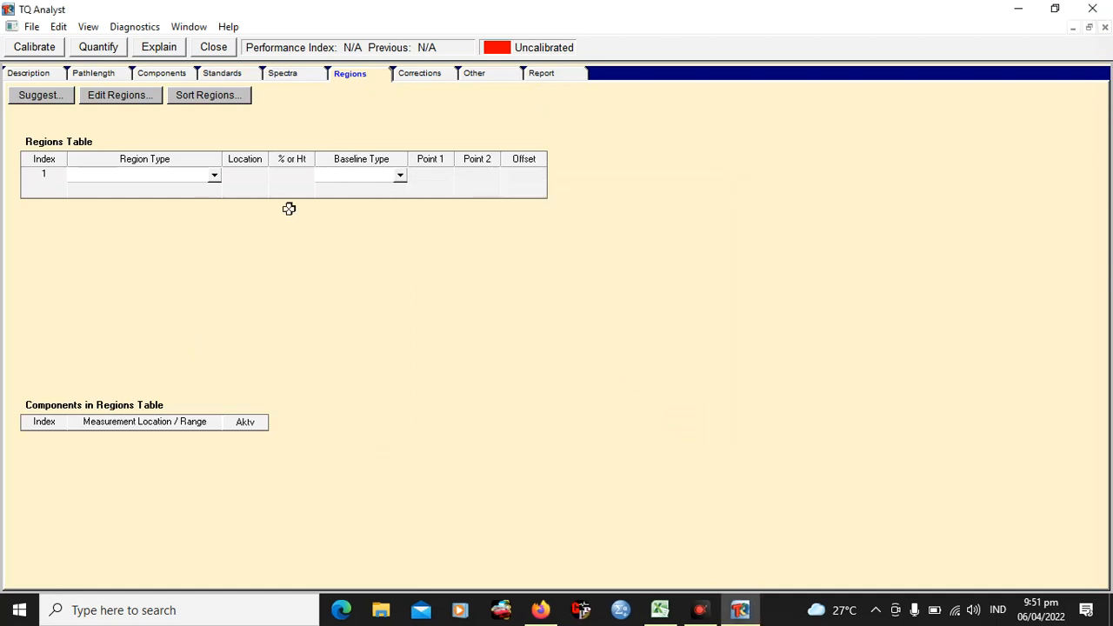
click(213, 175)
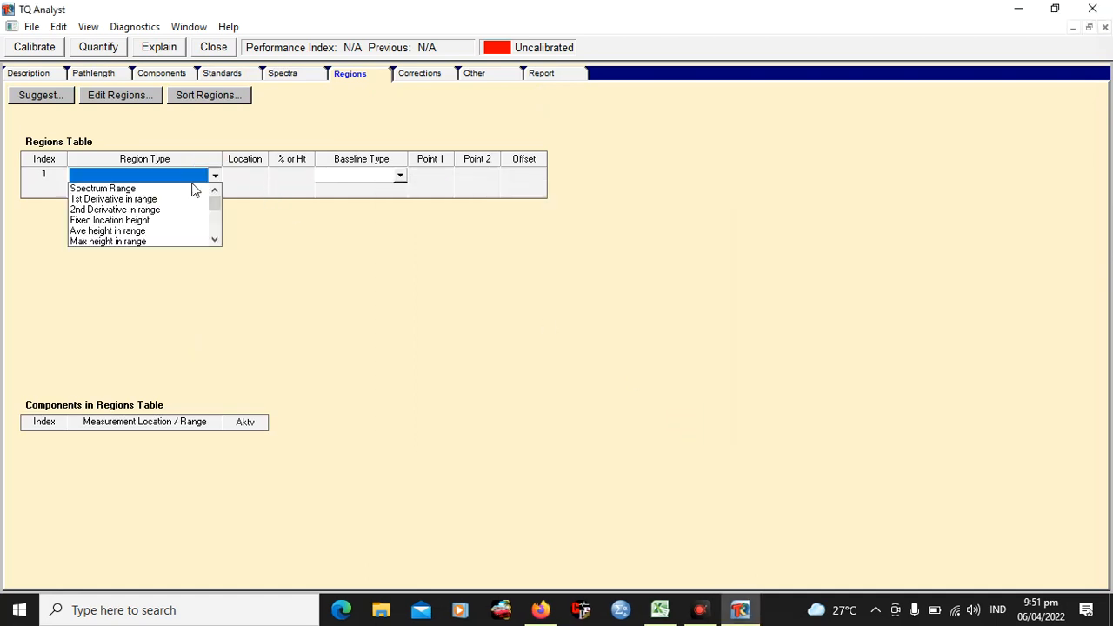
click(112, 188)
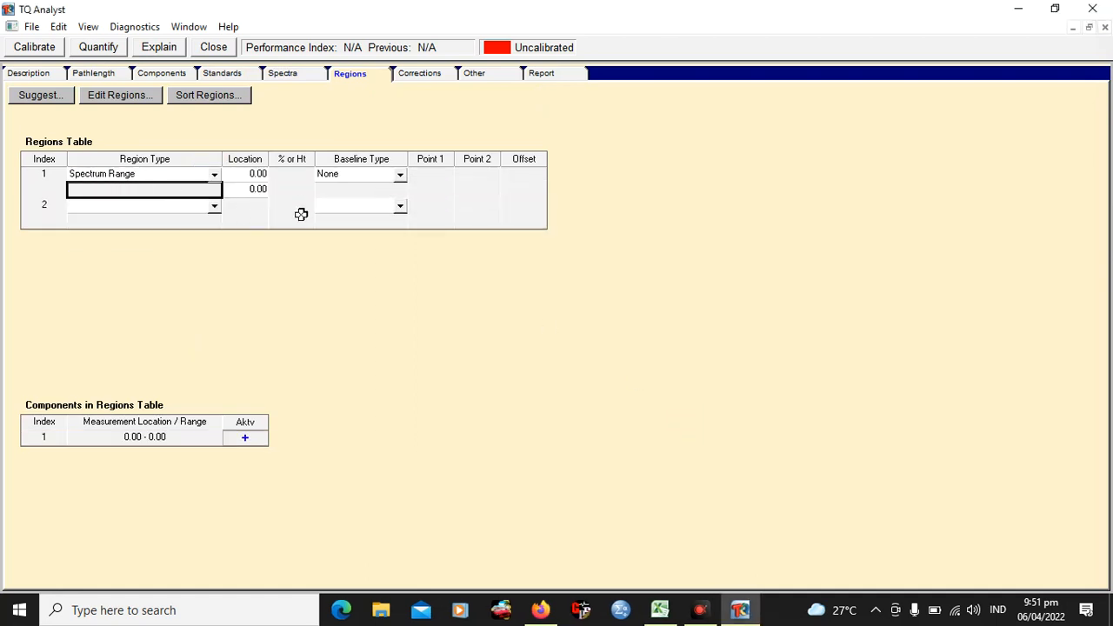
click(255, 179)
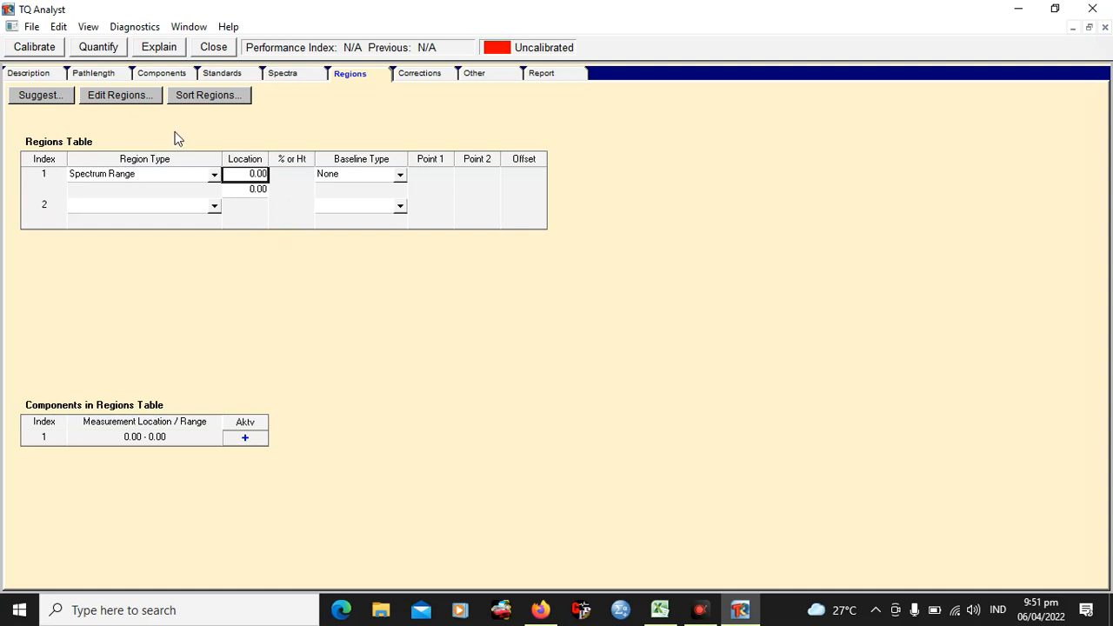
- Open the spectrum range for graphical editing and widen it to about 3964–413 cm-1
click(122, 97)
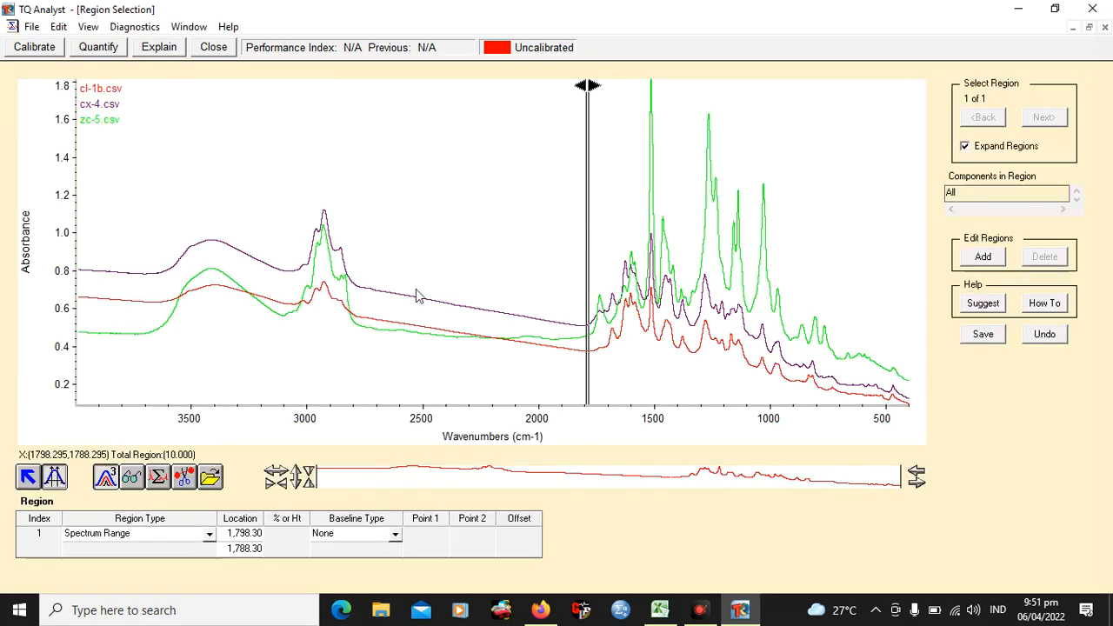
mouse_move(591, 91)
mouse_down()
mouse_move(649, 122)
mouse_move(906, 179)
mouse_up()
click(860, 186)
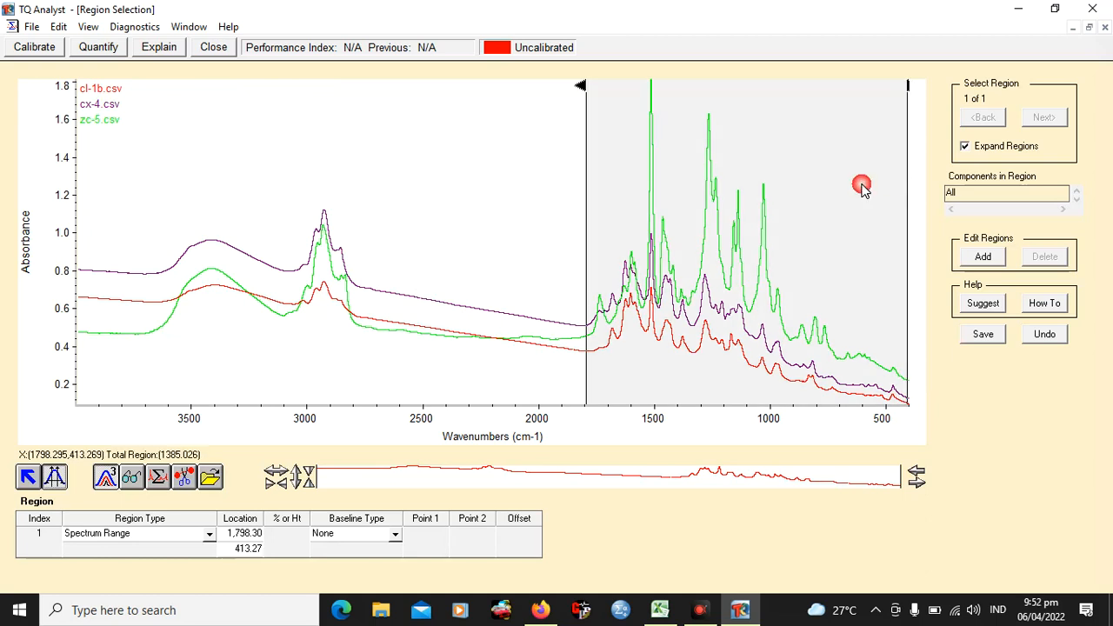
drag(582, 87, 84, 139)
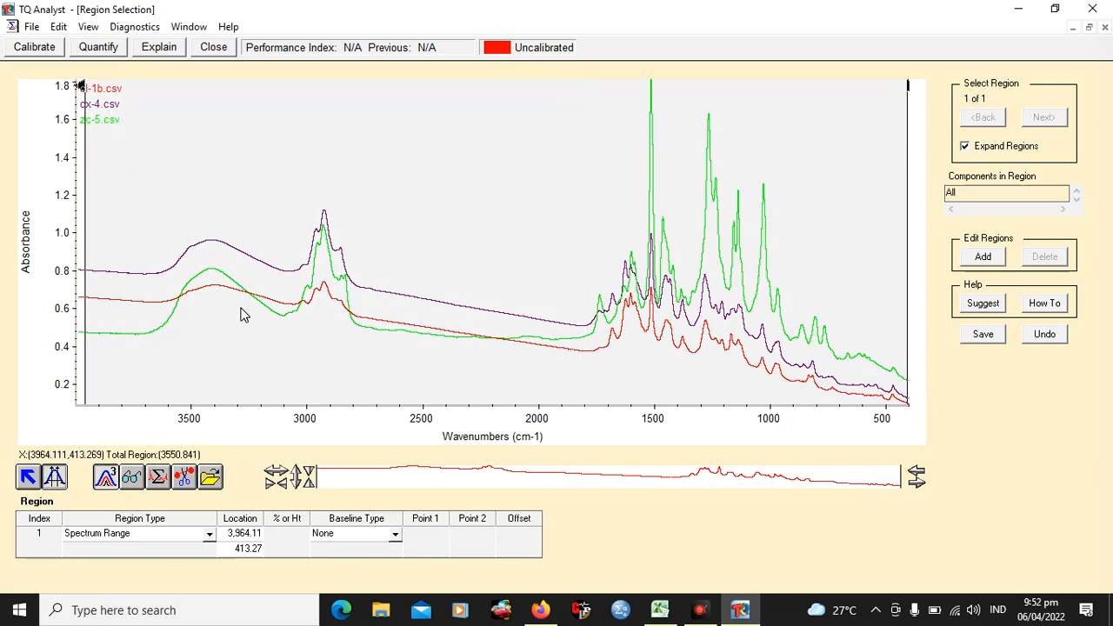
- Save the edited spectrum range and calibrate the method without validation standards
click(977, 341)
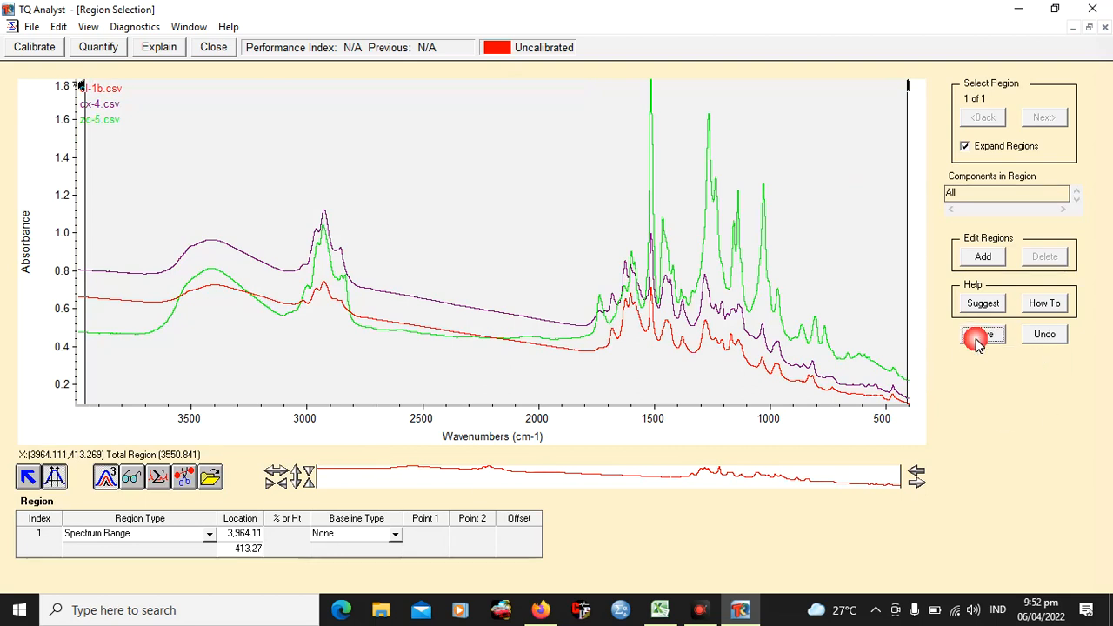
click(26, 46)
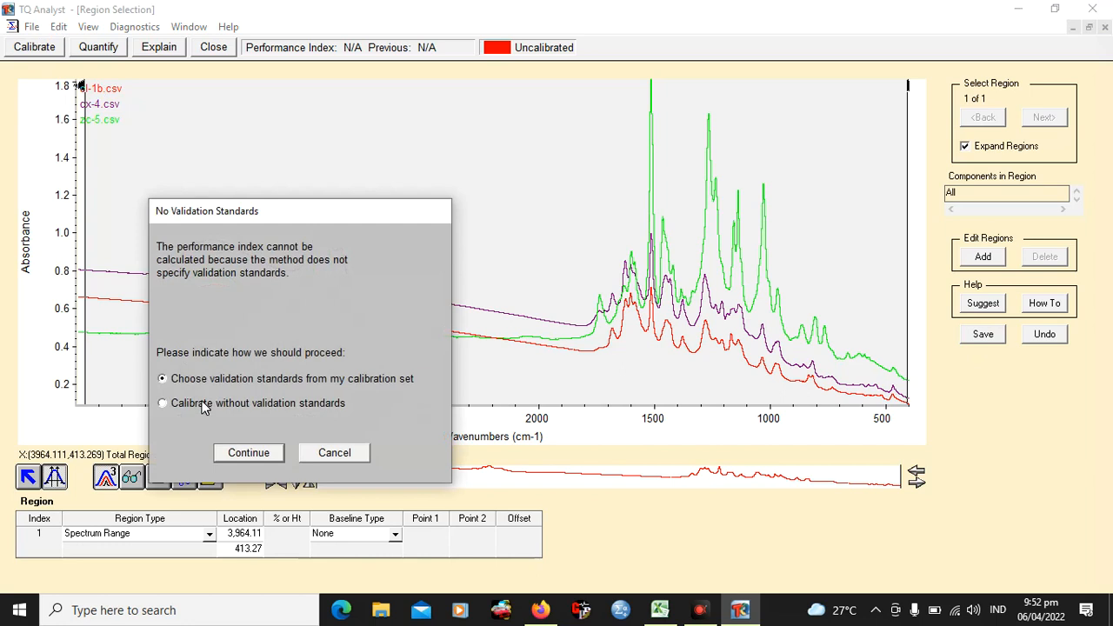
click(201, 404)
click(249, 452)
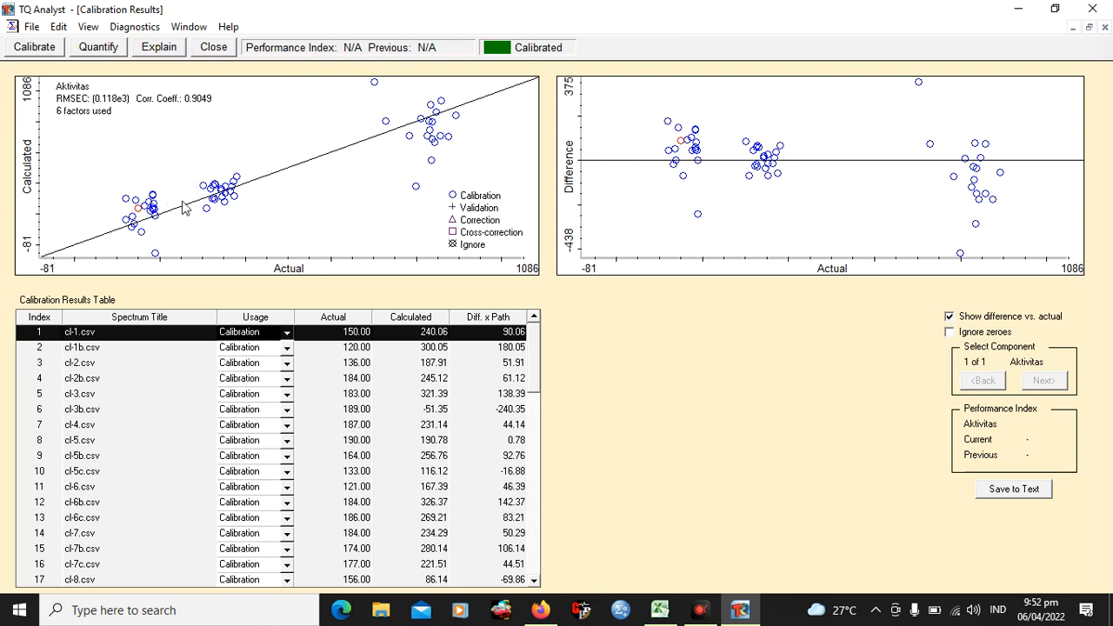
- Inspect the outliers in the difference plot, and recalibrate with standard cl-5.csv set to Validation usage
click(919, 85)
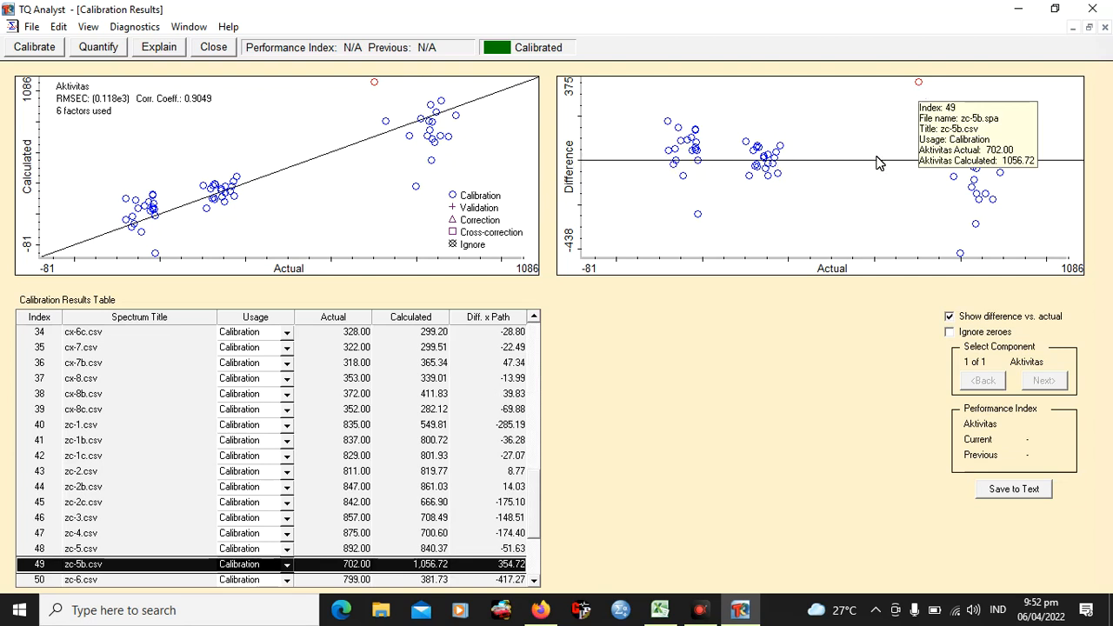
click(960, 255)
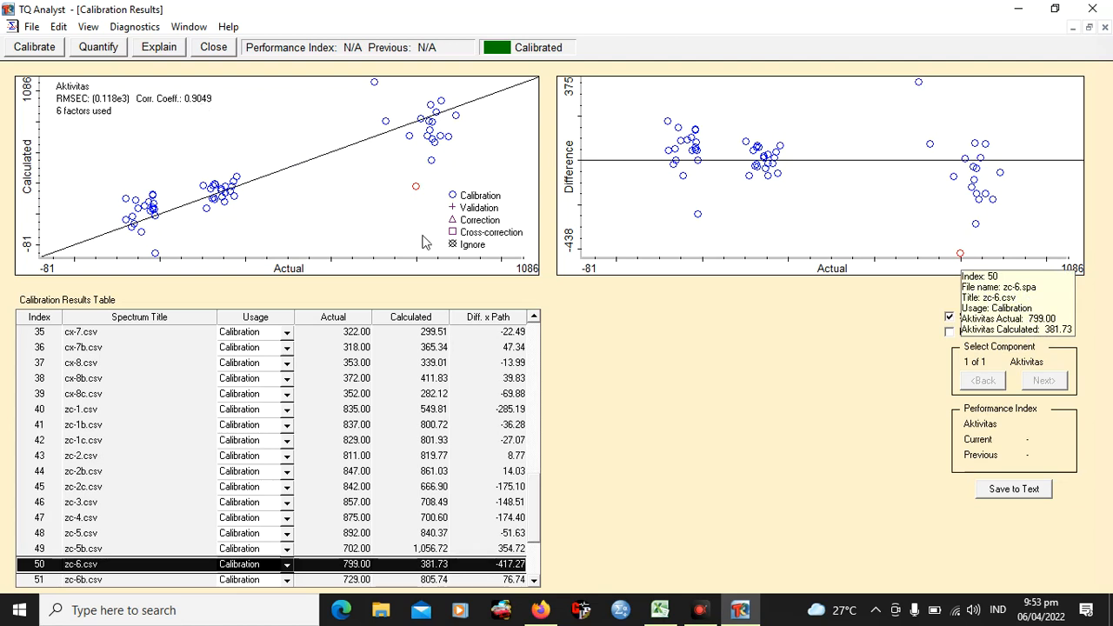
click(699, 167)
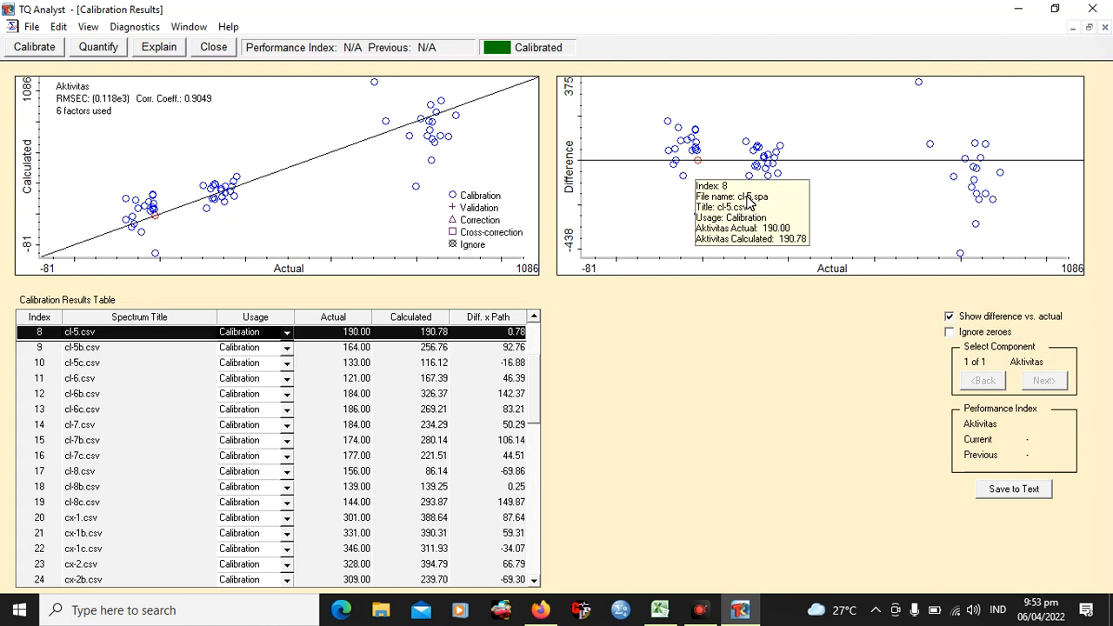
click(288, 335)
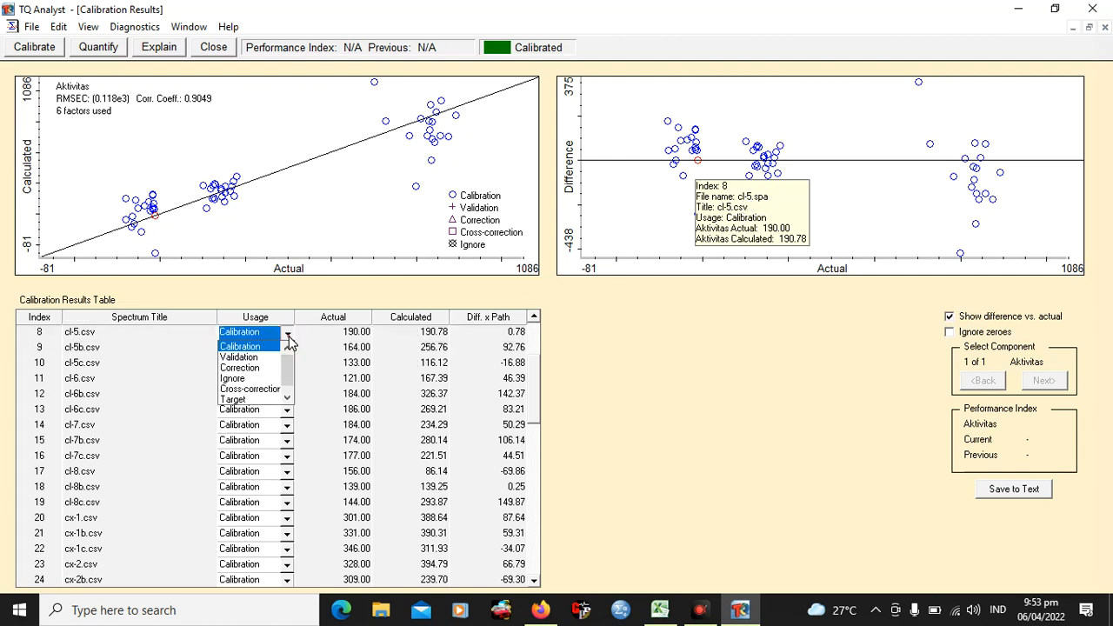
click(250, 356)
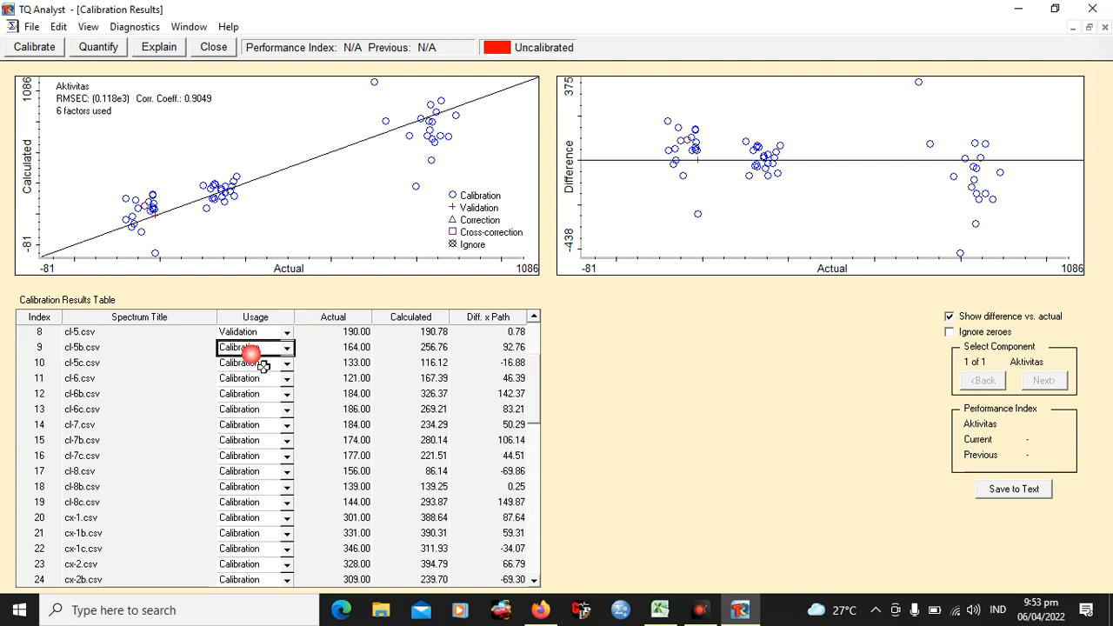
click(45, 52)
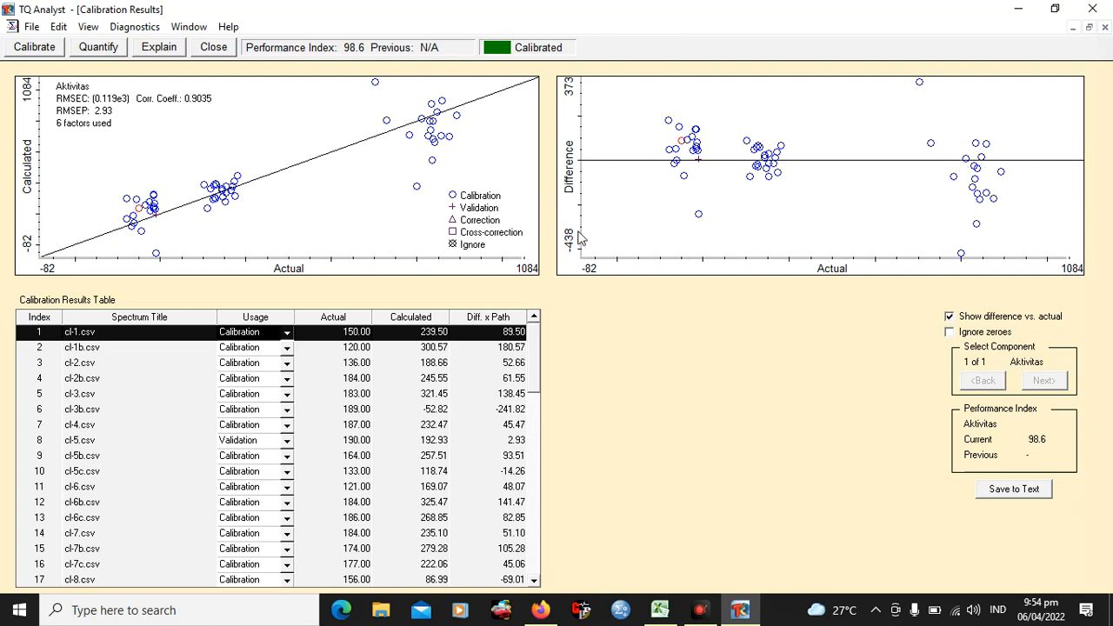
- Check which standards lie at the lowest and highest points of the difference plot
click(961, 255)
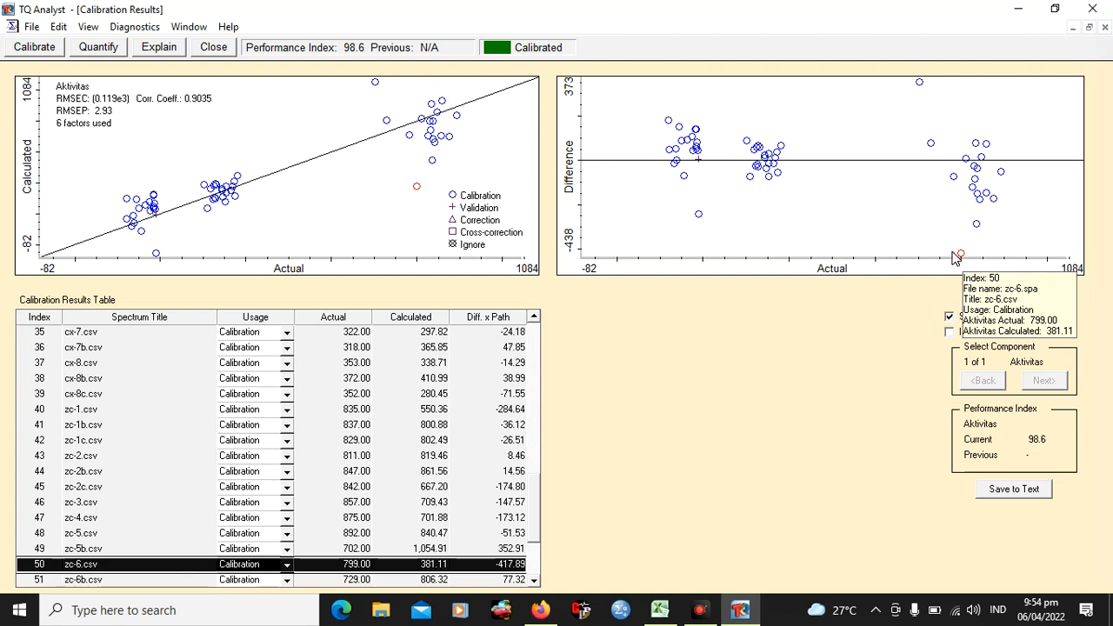
click(919, 82)
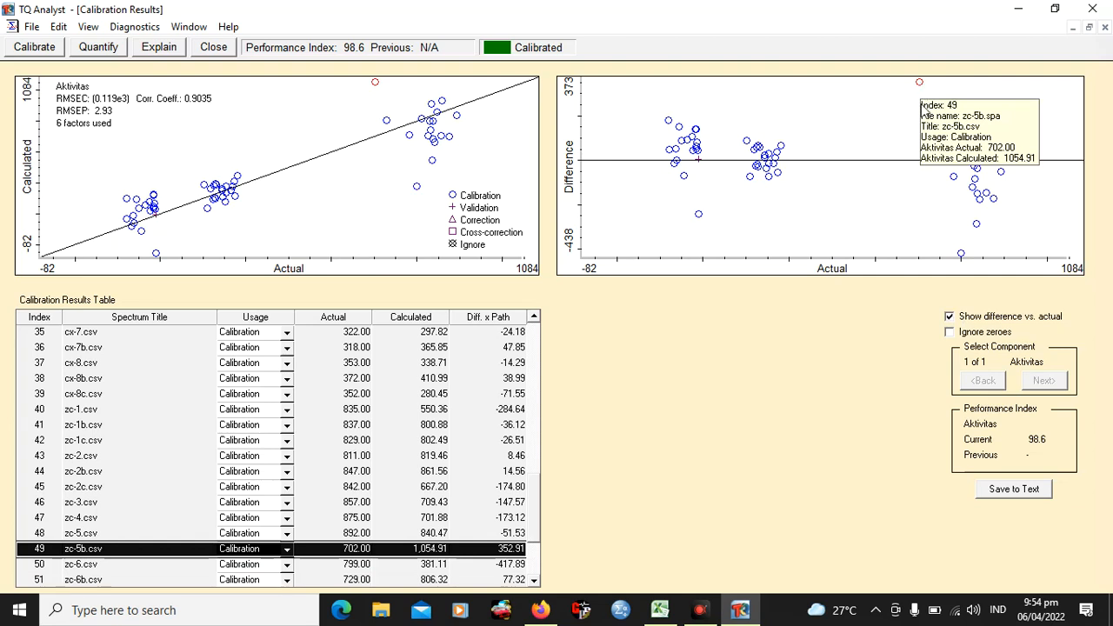
click(960, 253)
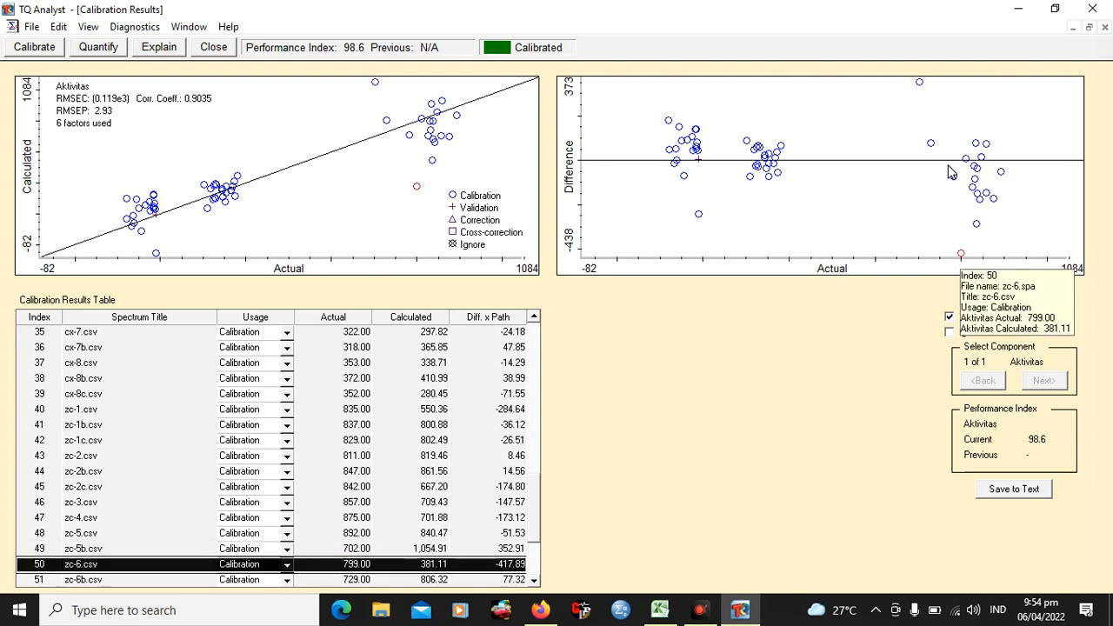
click(920, 83)
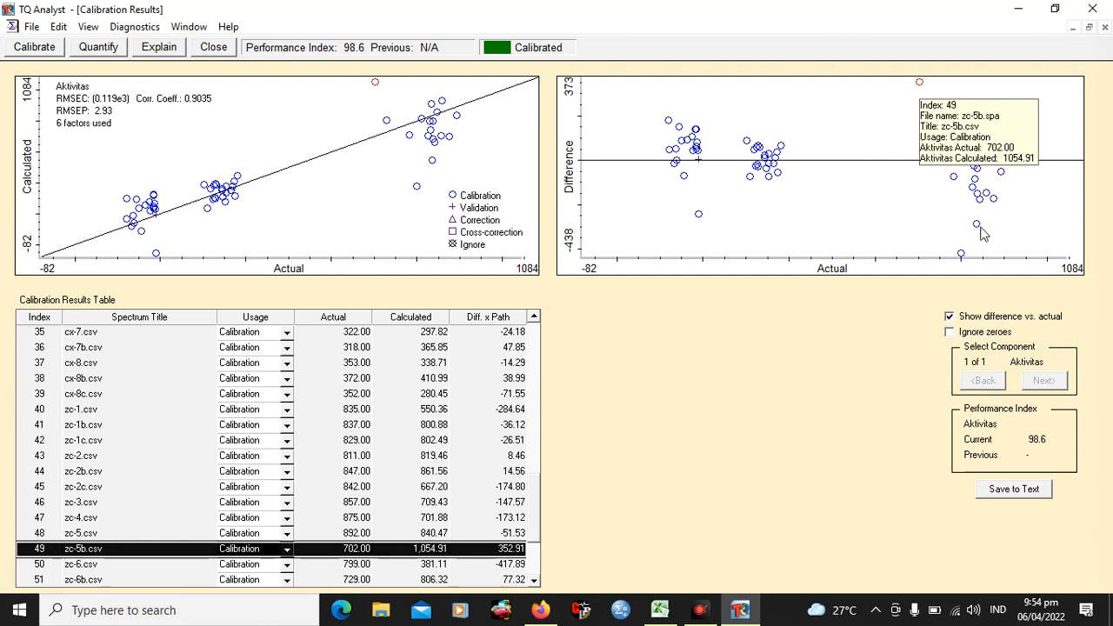
- Leave the calibration results and region views, set the spectra data format to First derivative and recalibrate
click(227, 45)
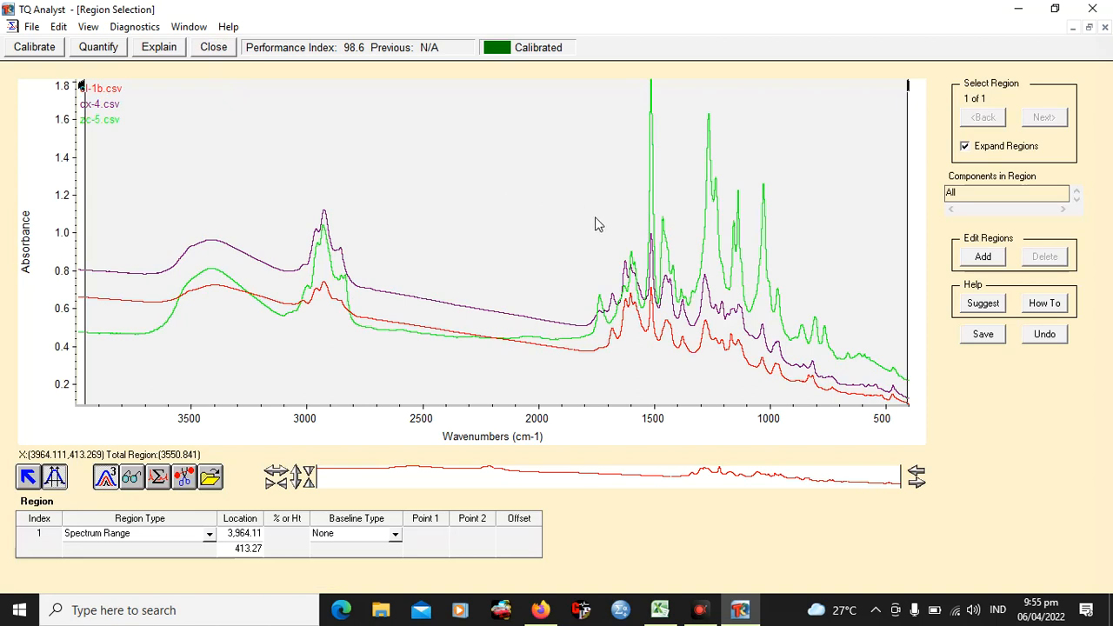
click(213, 48)
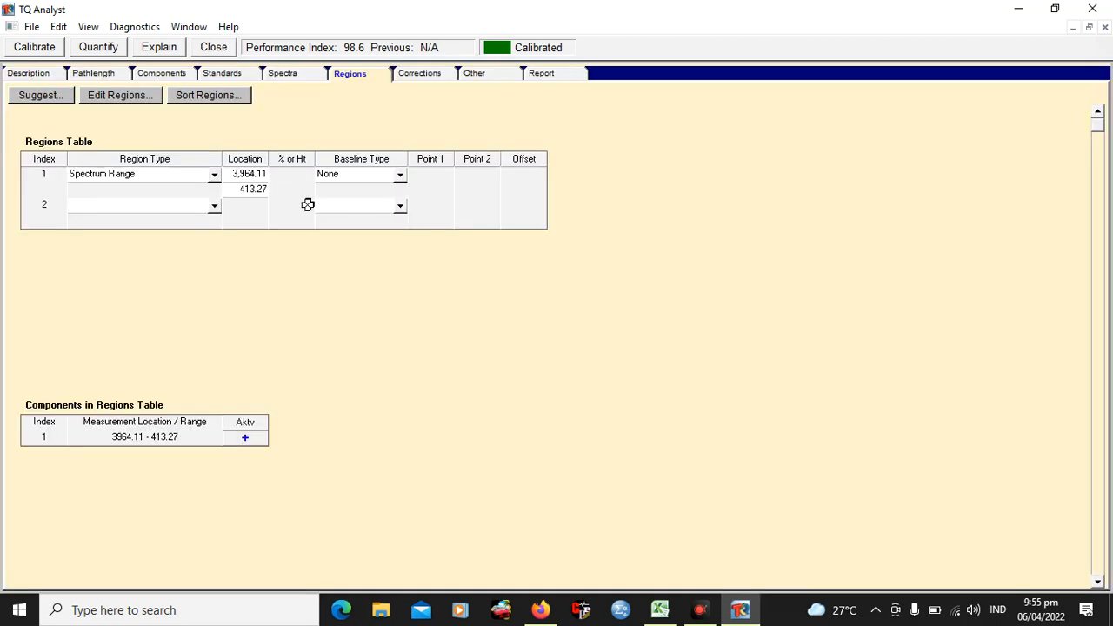
click(287, 74)
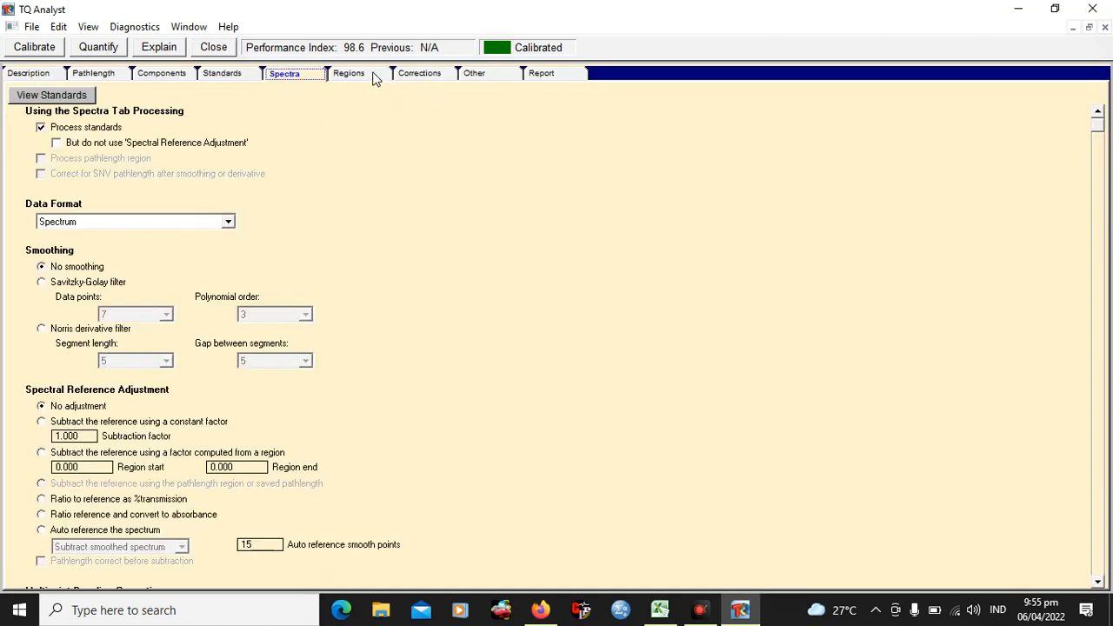
click(229, 223)
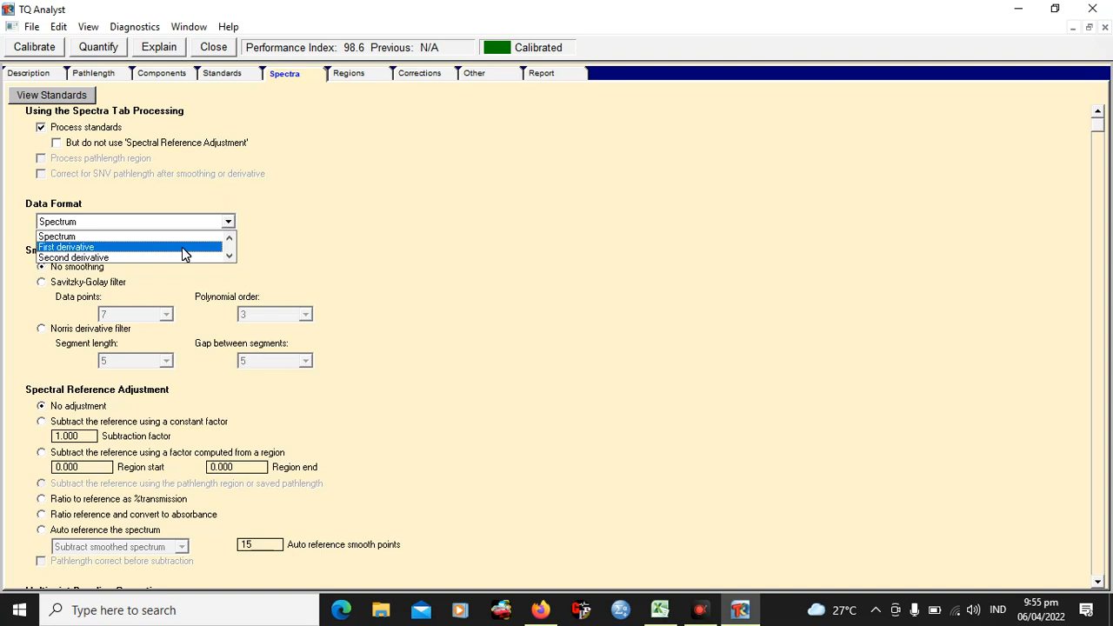
click(182, 248)
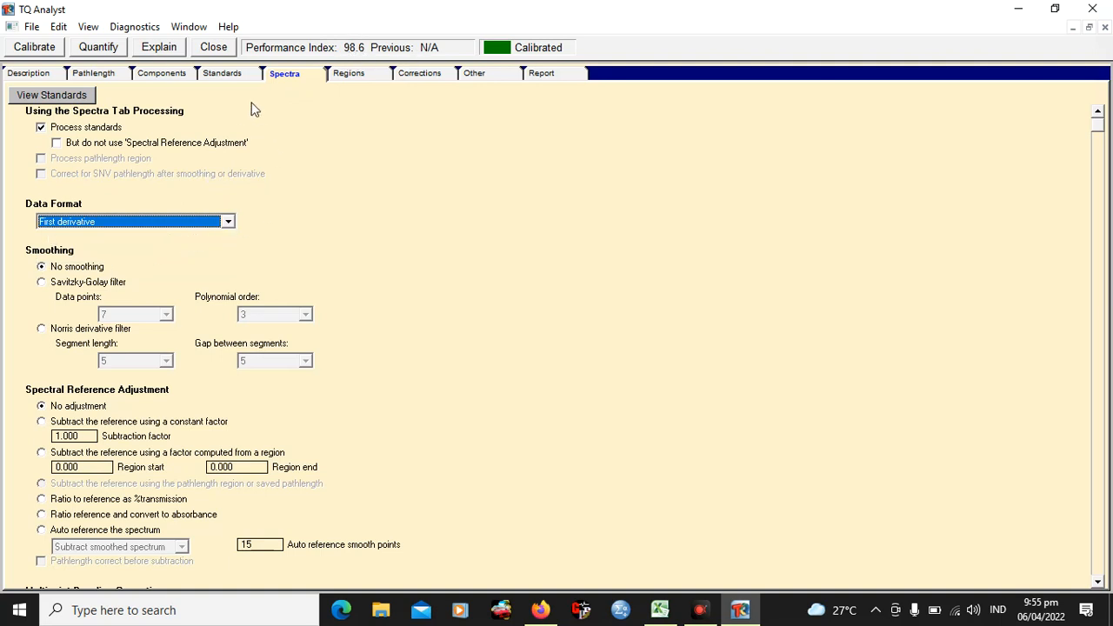
click(43, 50)
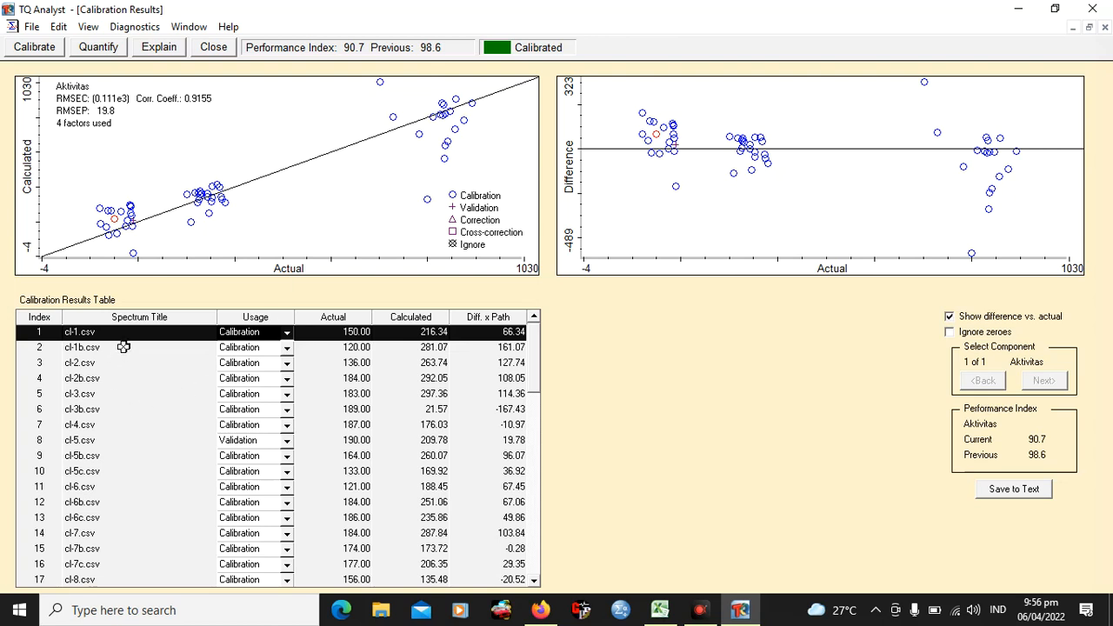
- Return to the spectra settings, set the data format to Second derivative and recalibrate
click(213, 47)
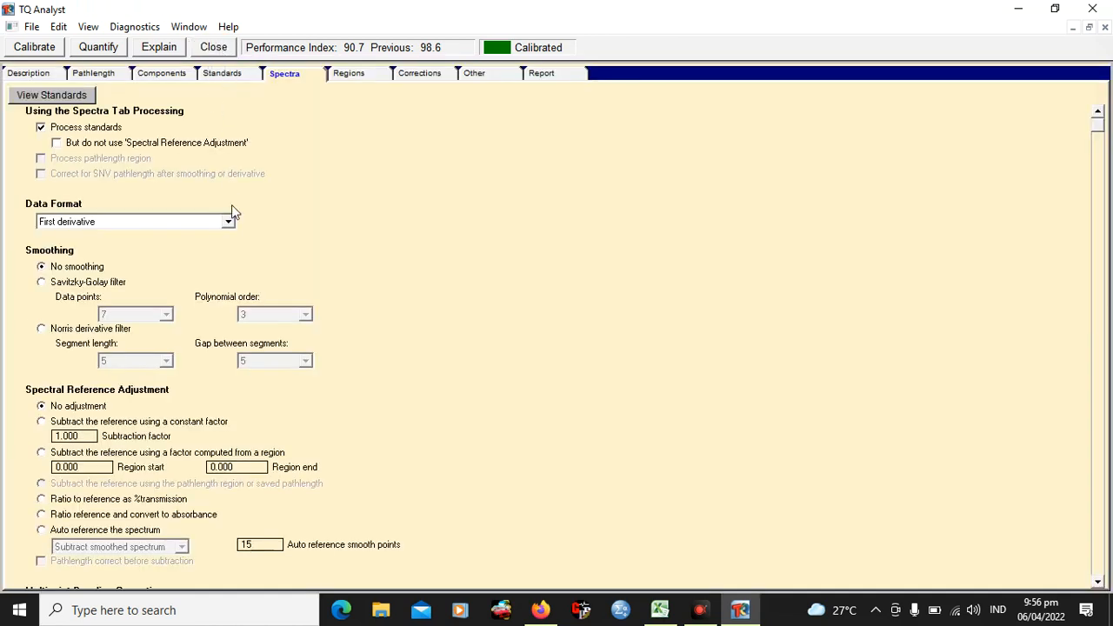
click(228, 222)
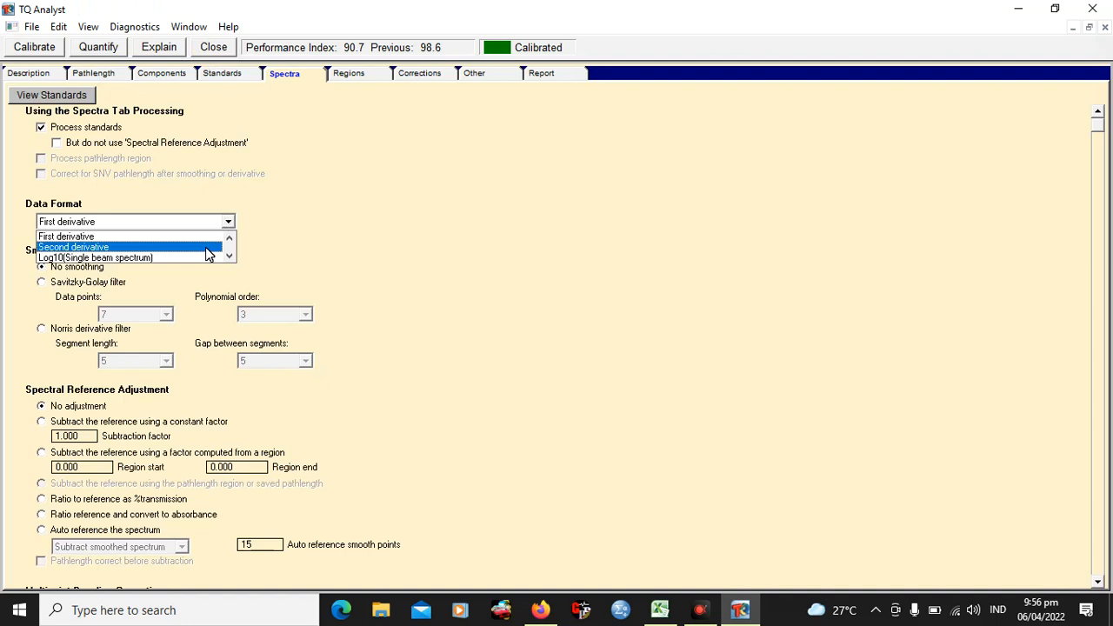
click(205, 247)
click(42, 48)
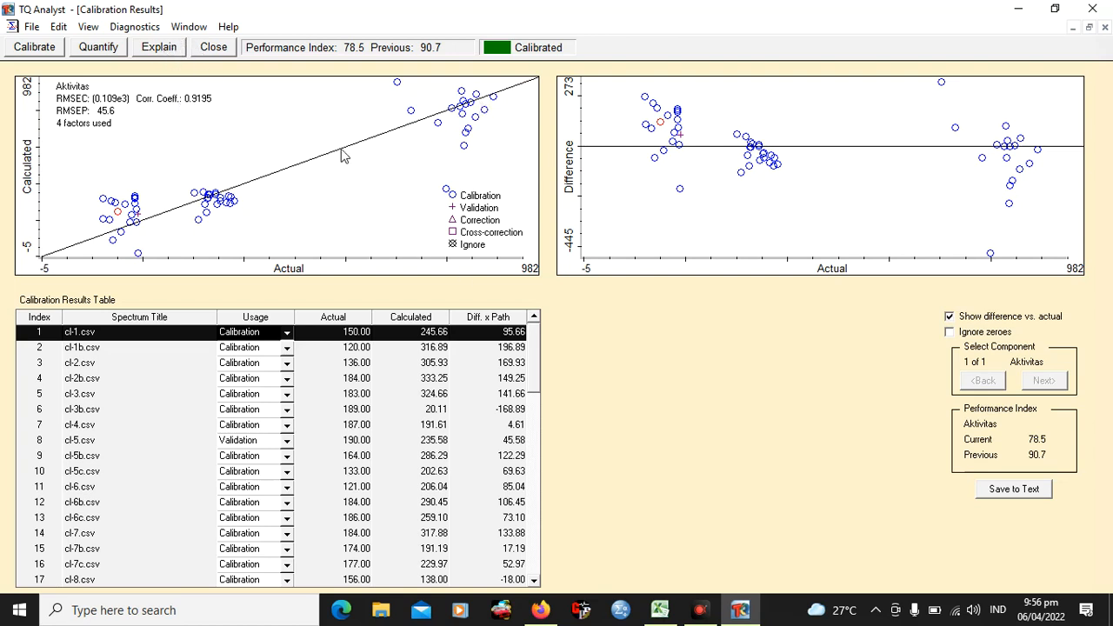
- Set the spectra data format back to Spectrum and recalibrate the method
click(218, 48)
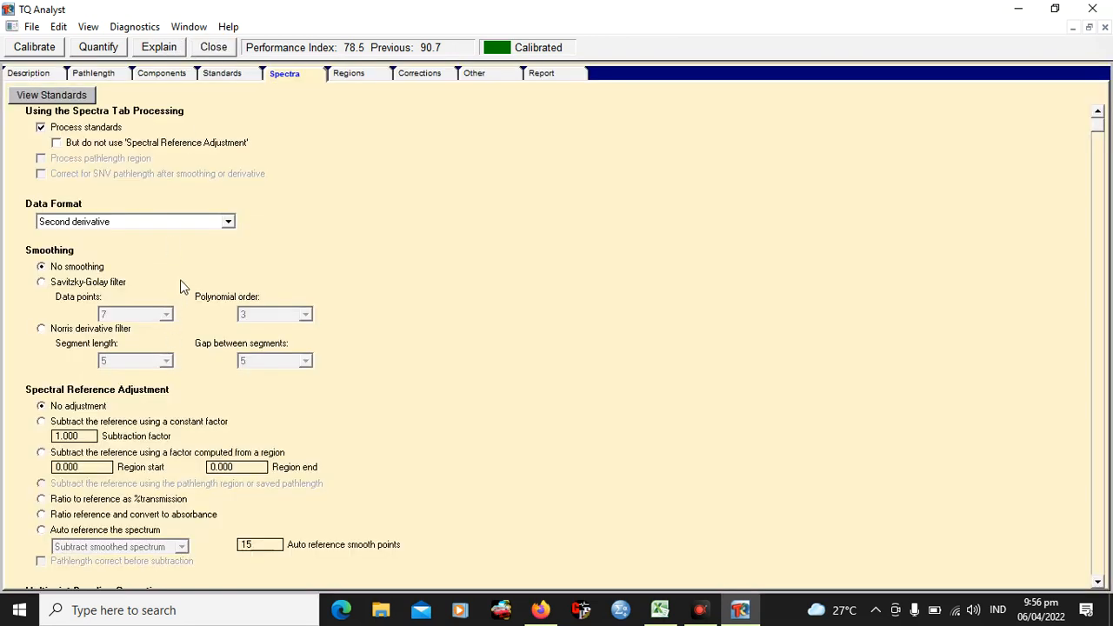
click(228, 221)
scroll(167, 249, up, 2)
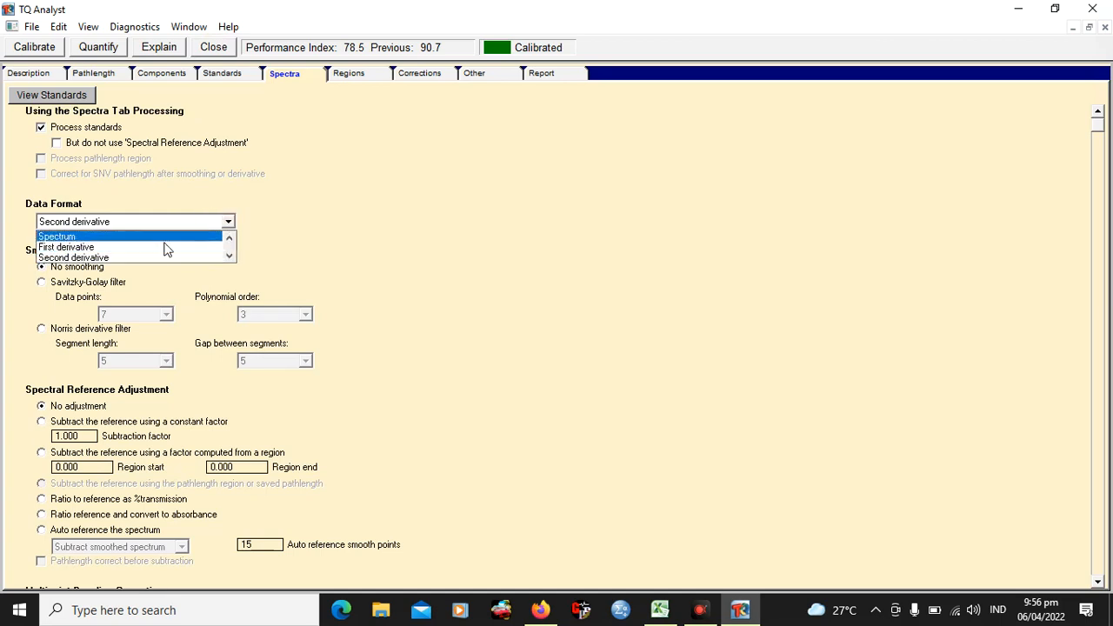
click(166, 239)
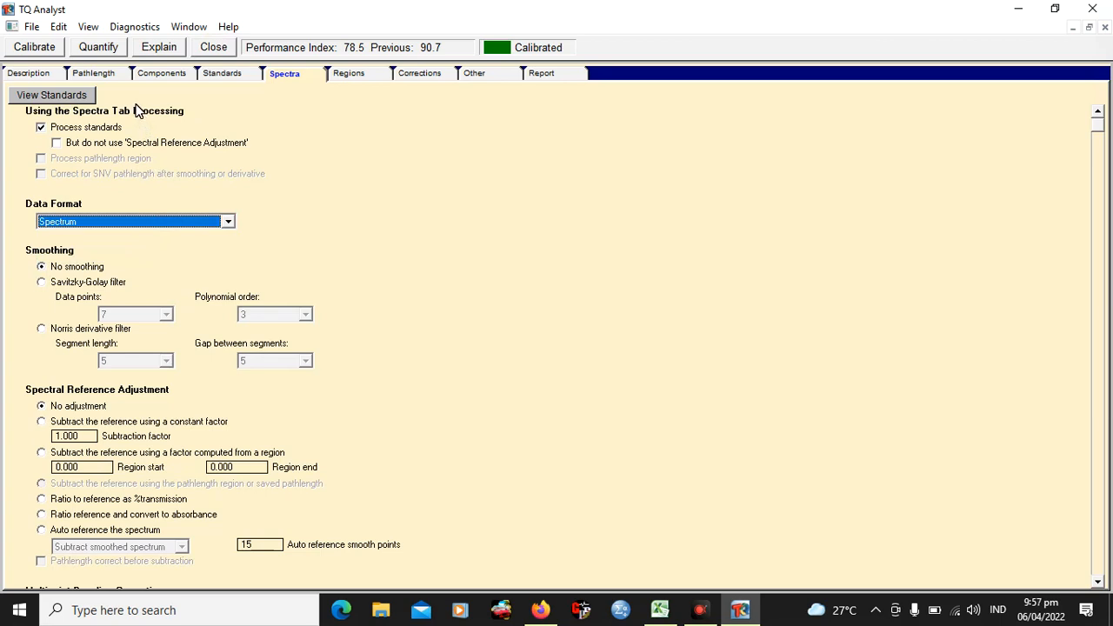
click(50, 47)
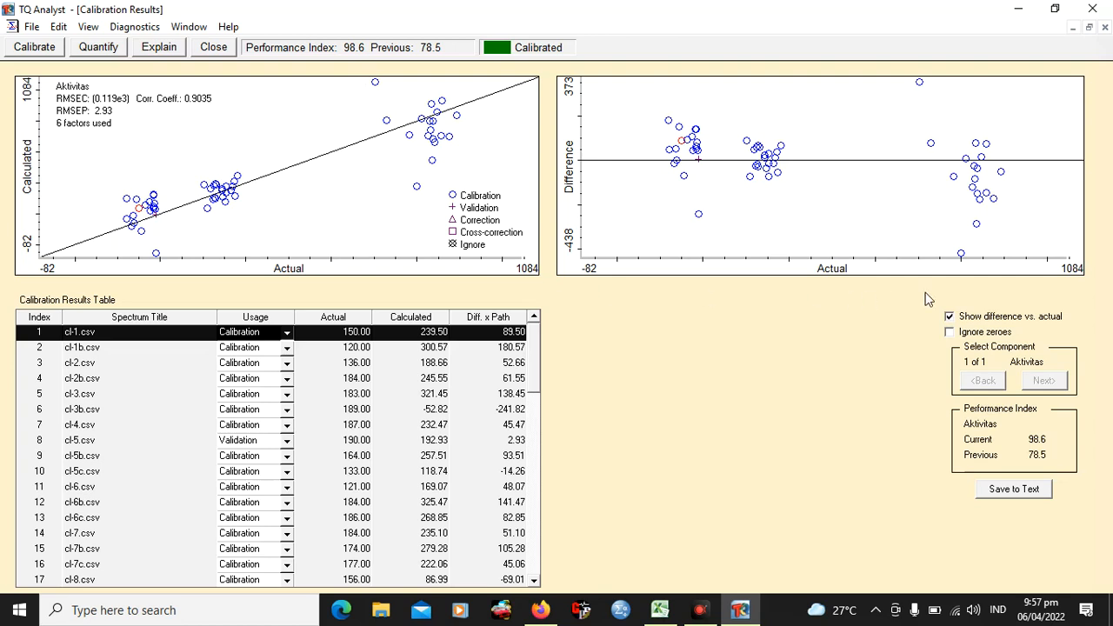
- Set the usage of the outlier standards zc-6.csv, zc-5b.csv and cl-3b.csv to Ignore in the calibration results
click(961, 254)
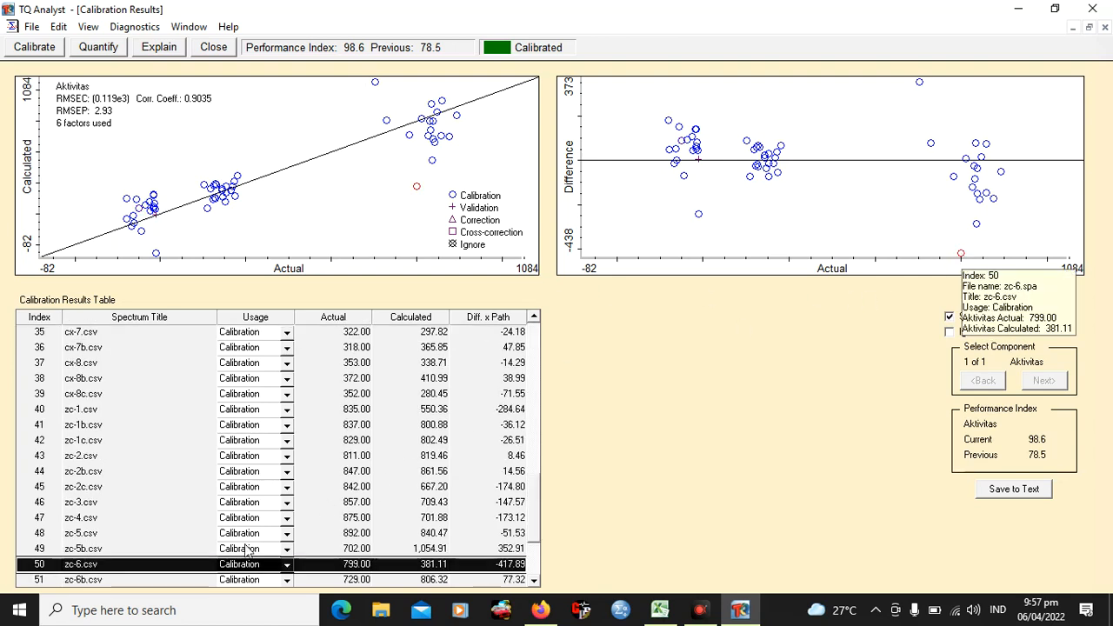
click(287, 564)
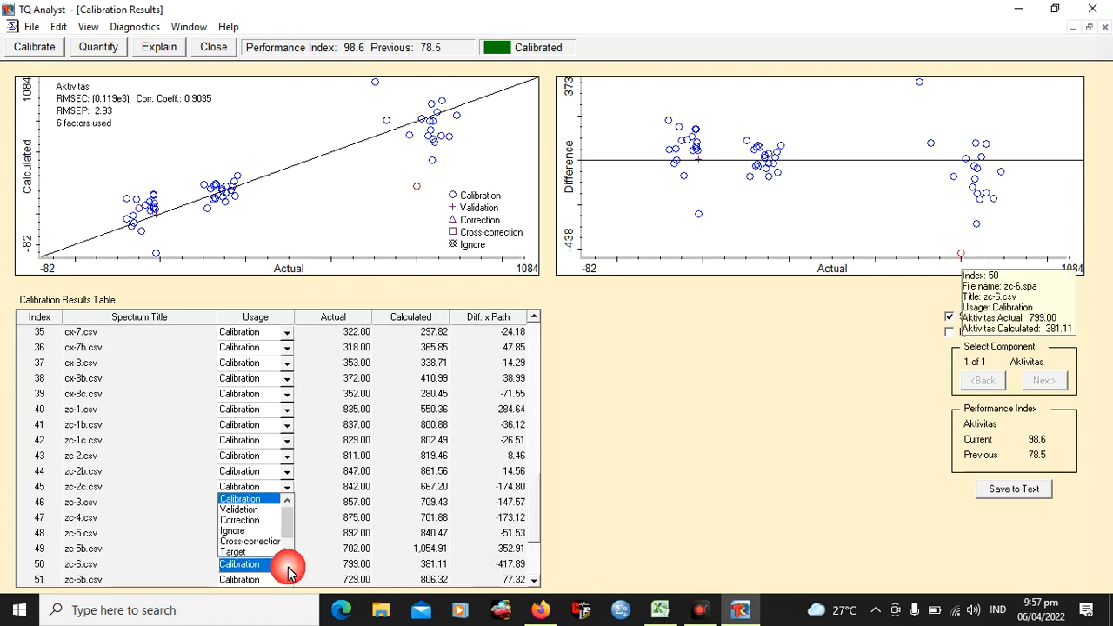
click(259, 530)
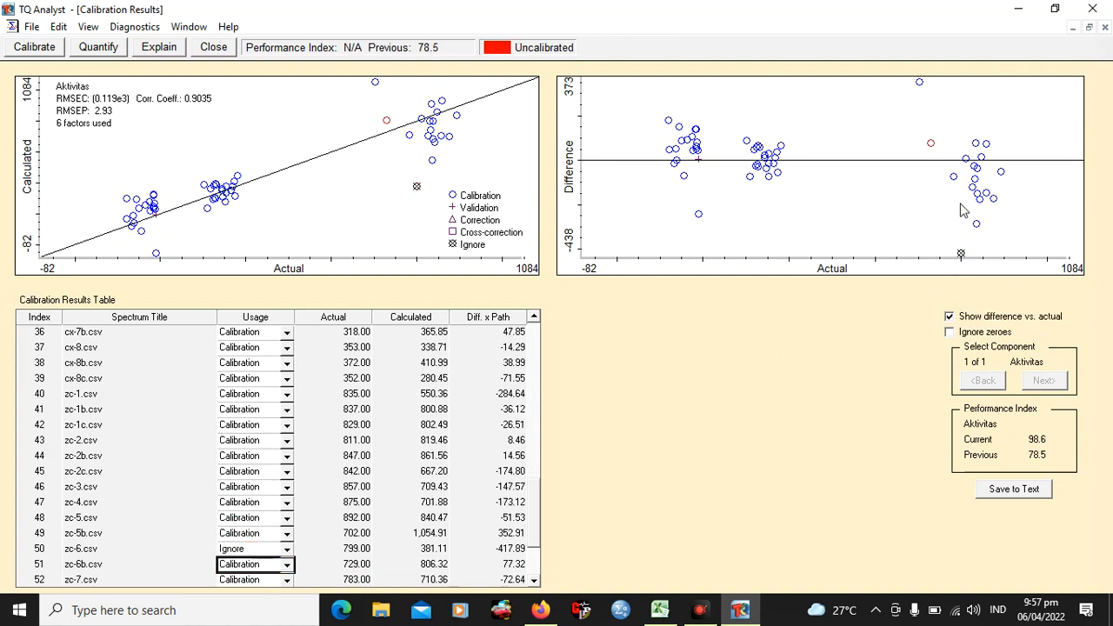
click(919, 83)
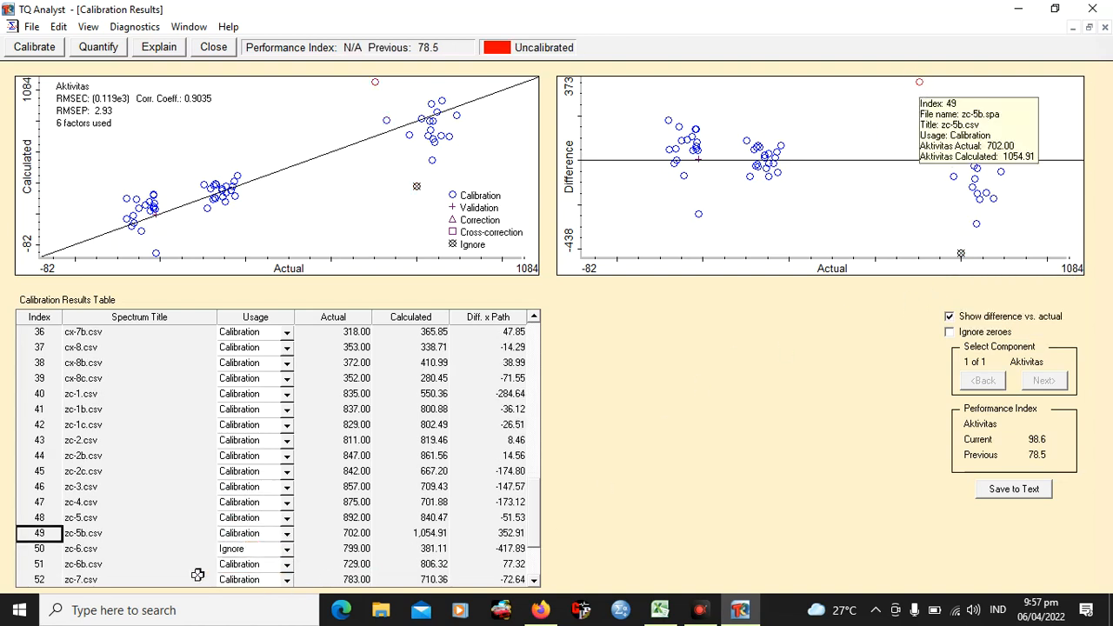
click(287, 533)
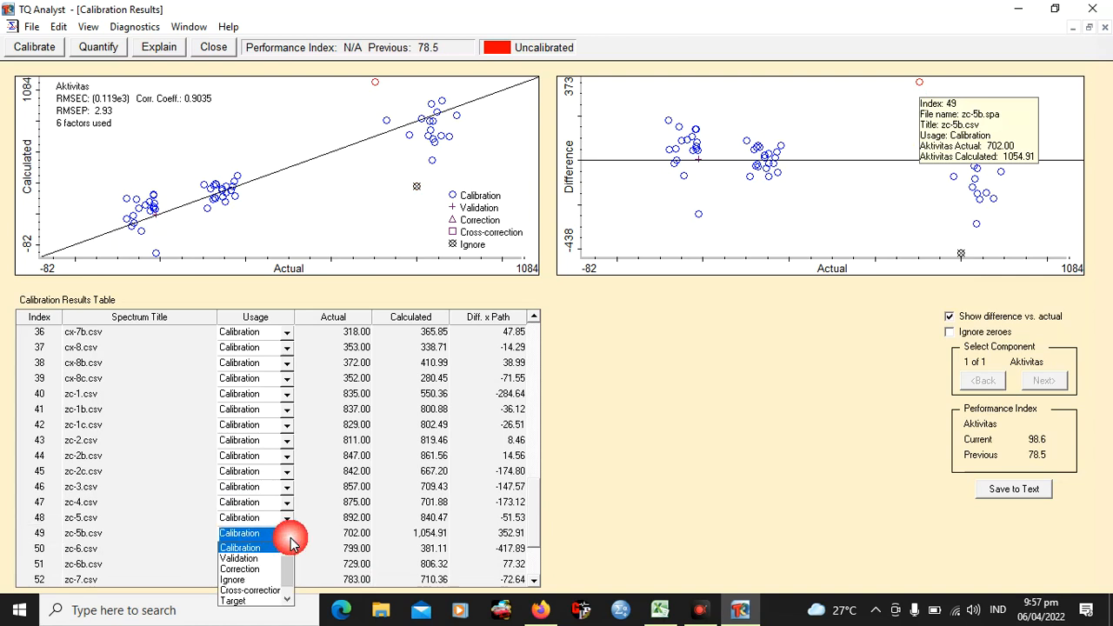
click(248, 580)
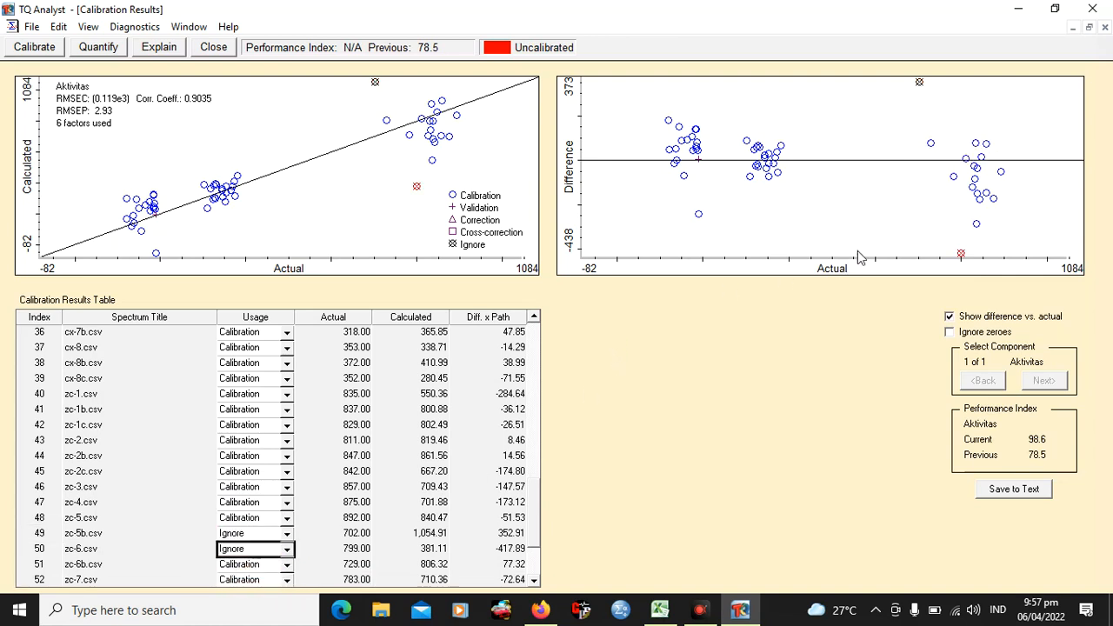
click(697, 217)
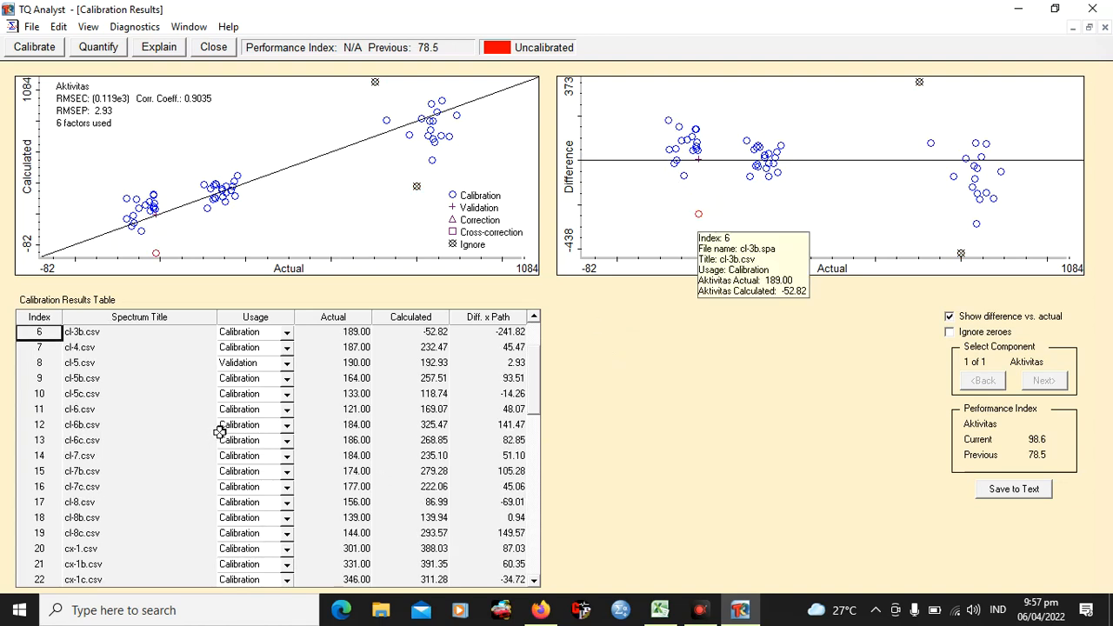
click(287, 332)
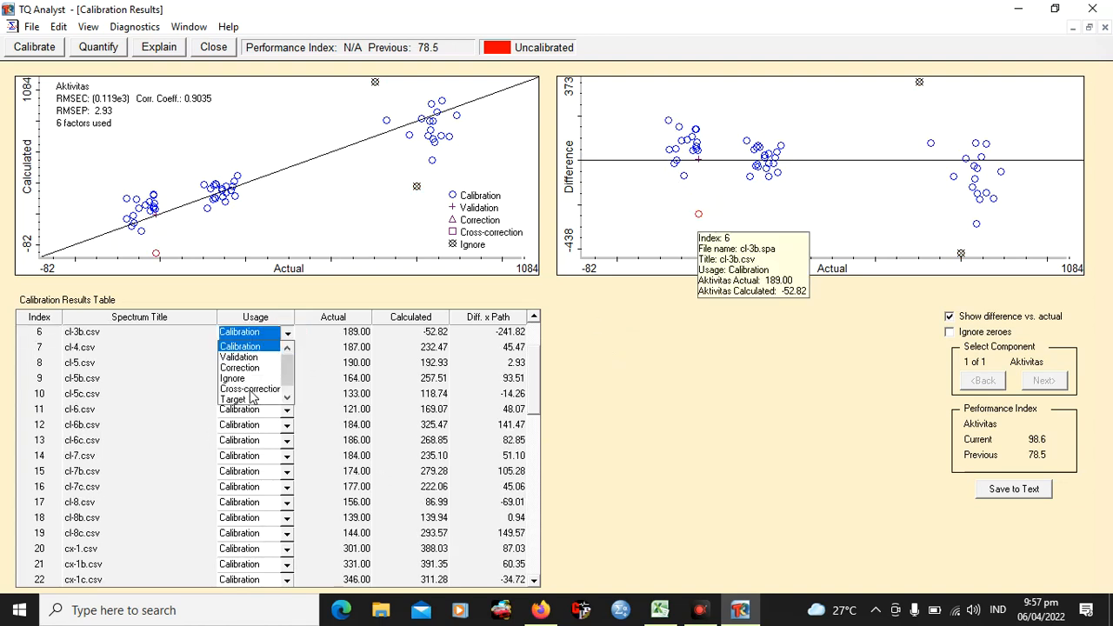
click(244, 379)
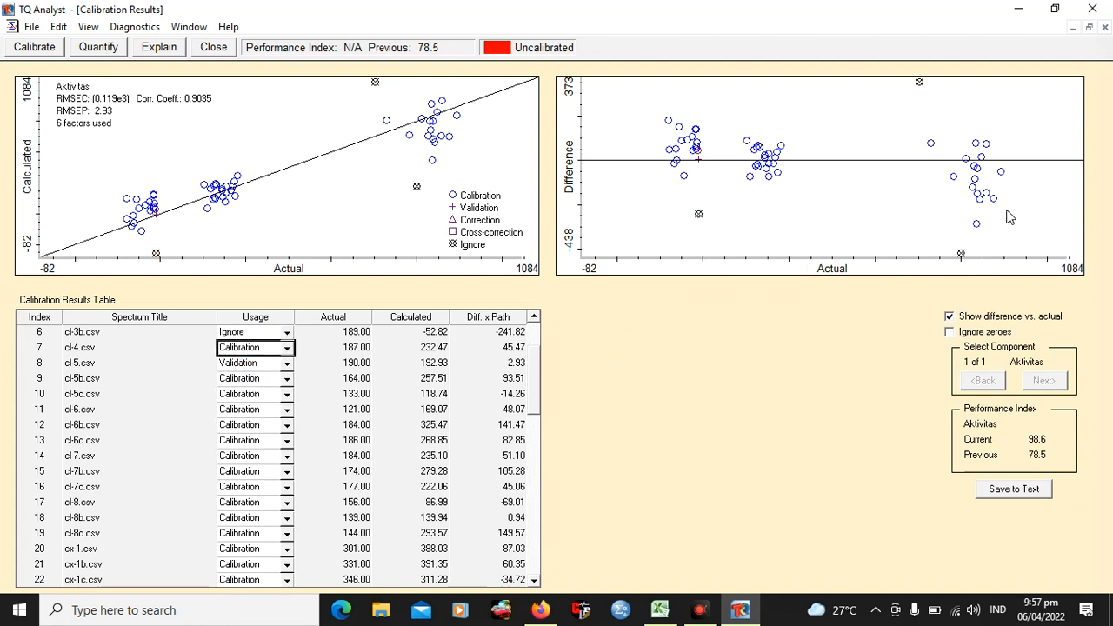
- Set the usage of the outlier standard zc-1.csv to Ignore and recalibrate the method
click(978, 226)
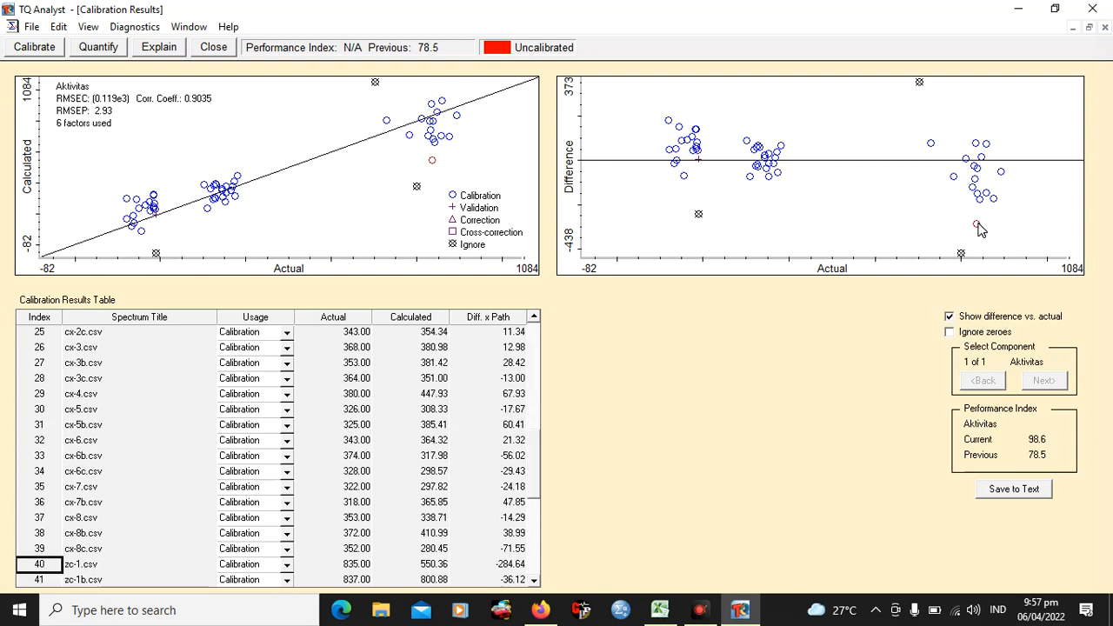
right_click(978, 226)
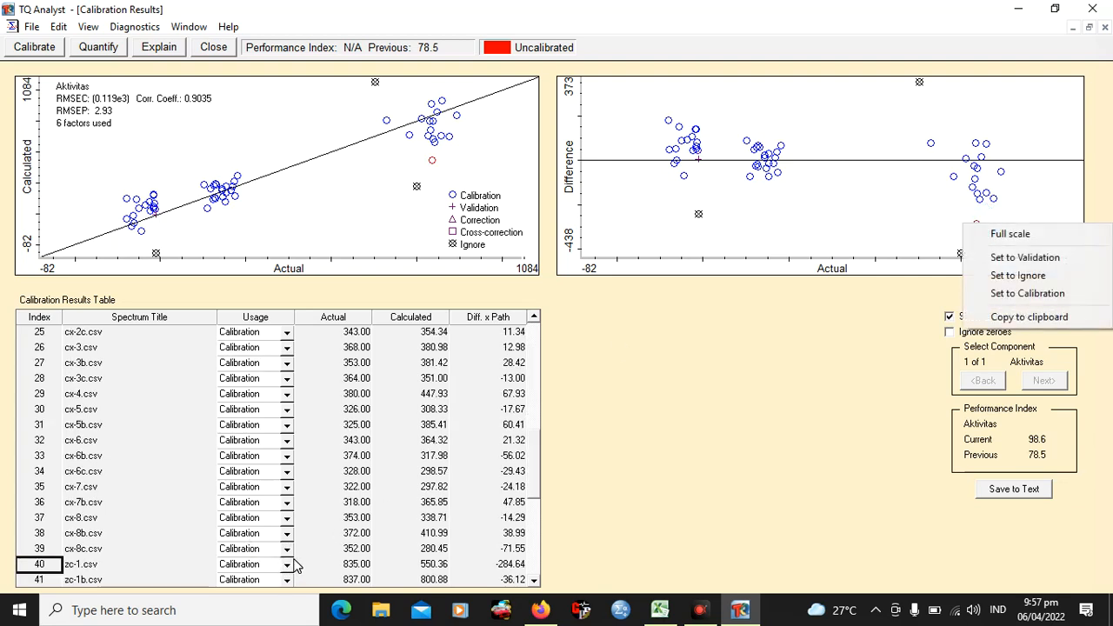
click(287, 565)
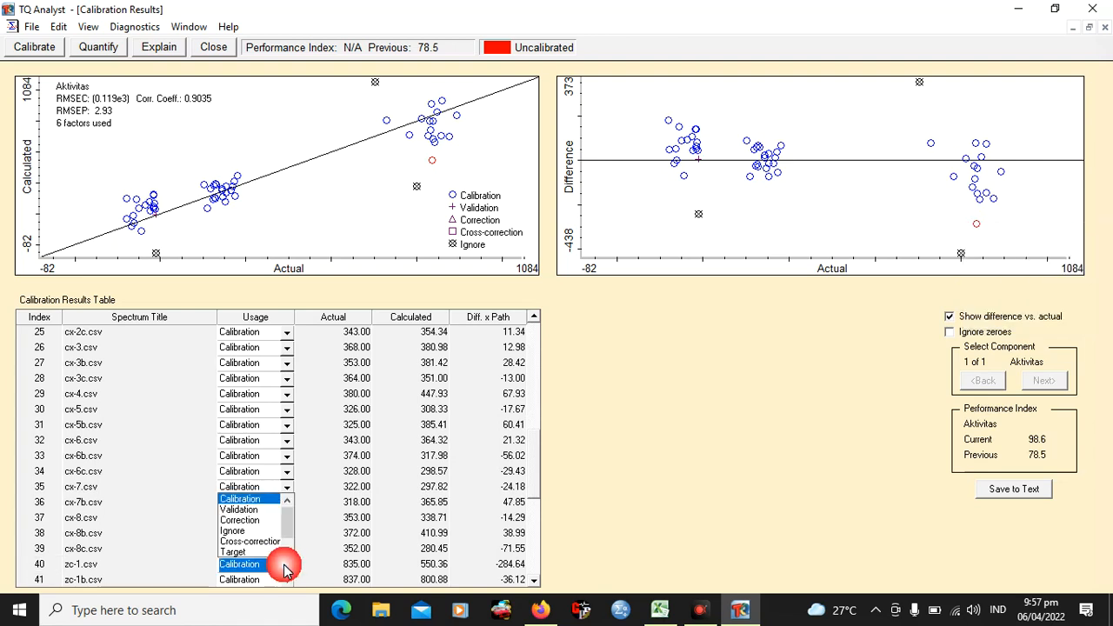
click(233, 531)
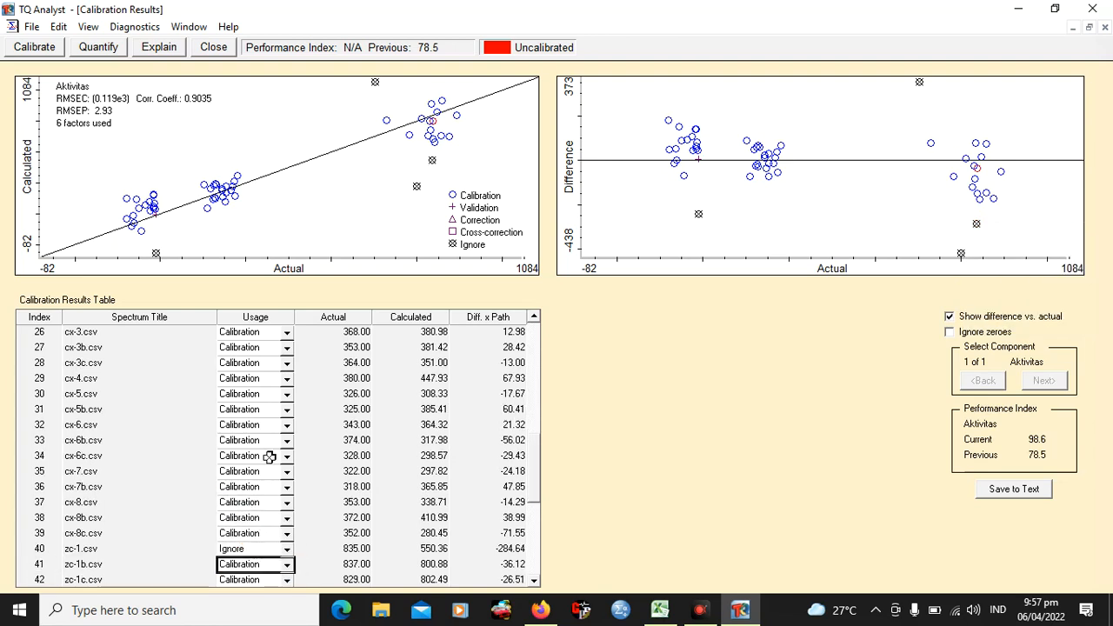
click(37, 47)
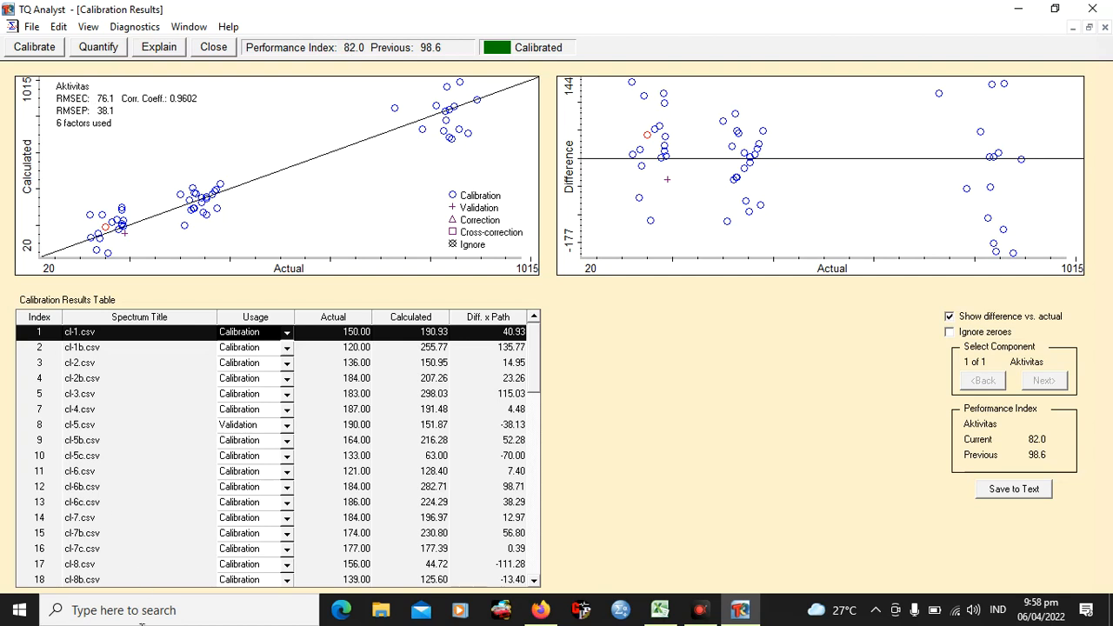
- Set the usage of cl-3b.csv, zc-1.csv, zc-5b.csv and zc-6.csv back to Calibration and recalibrate the method
scroll(277, 525, down, 6)
scroll(277, 529, down, 8)
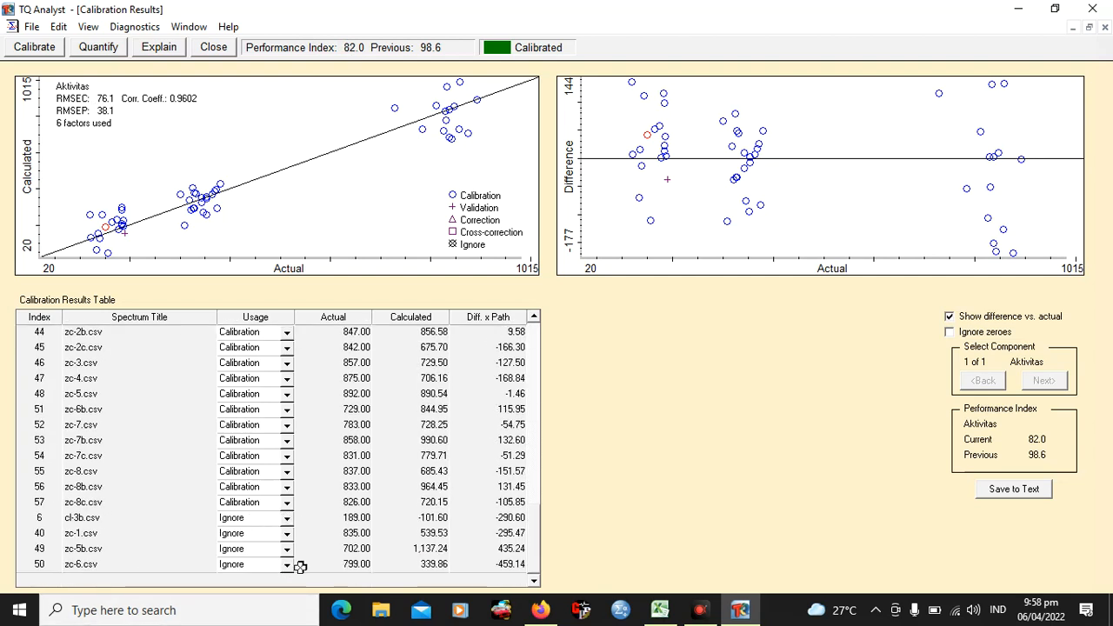
click(287, 518)
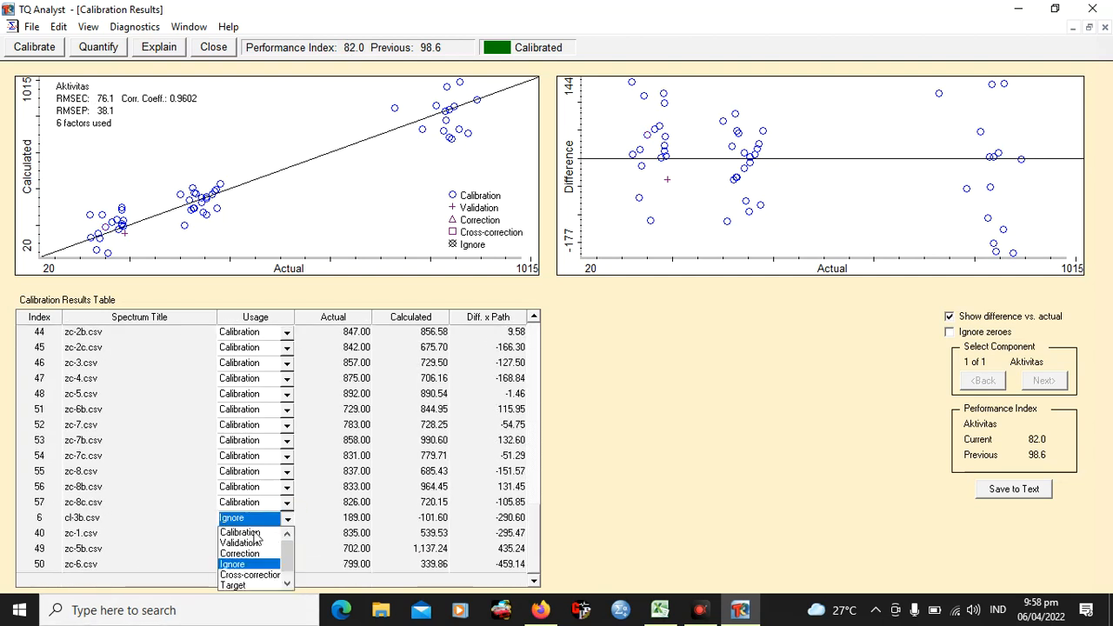
click(252, 532)
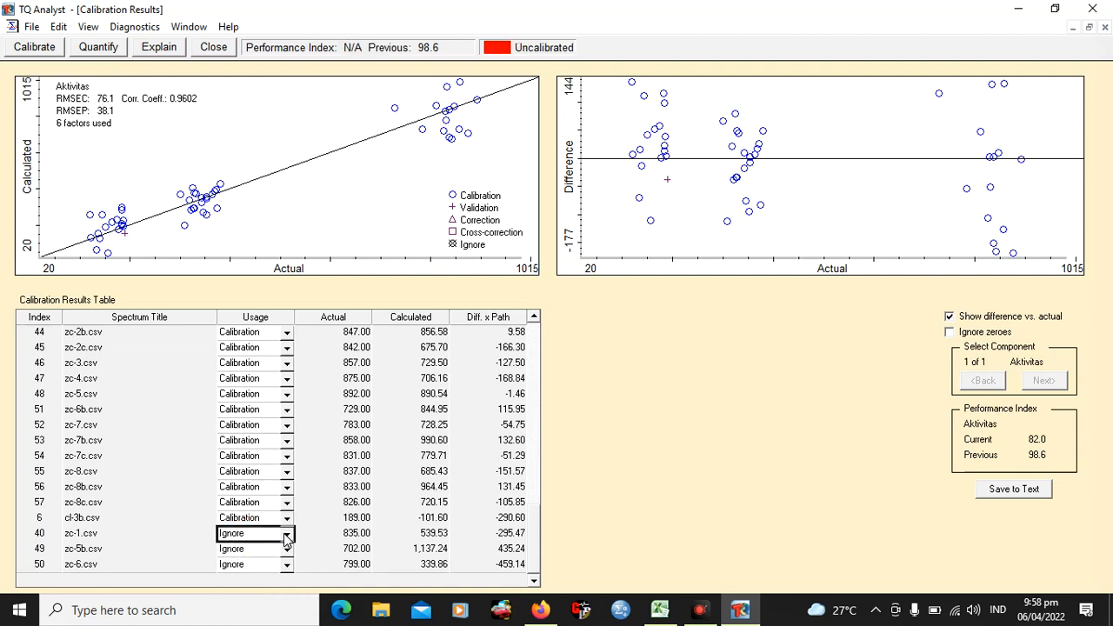
click(287, 533)
click(256, 548)
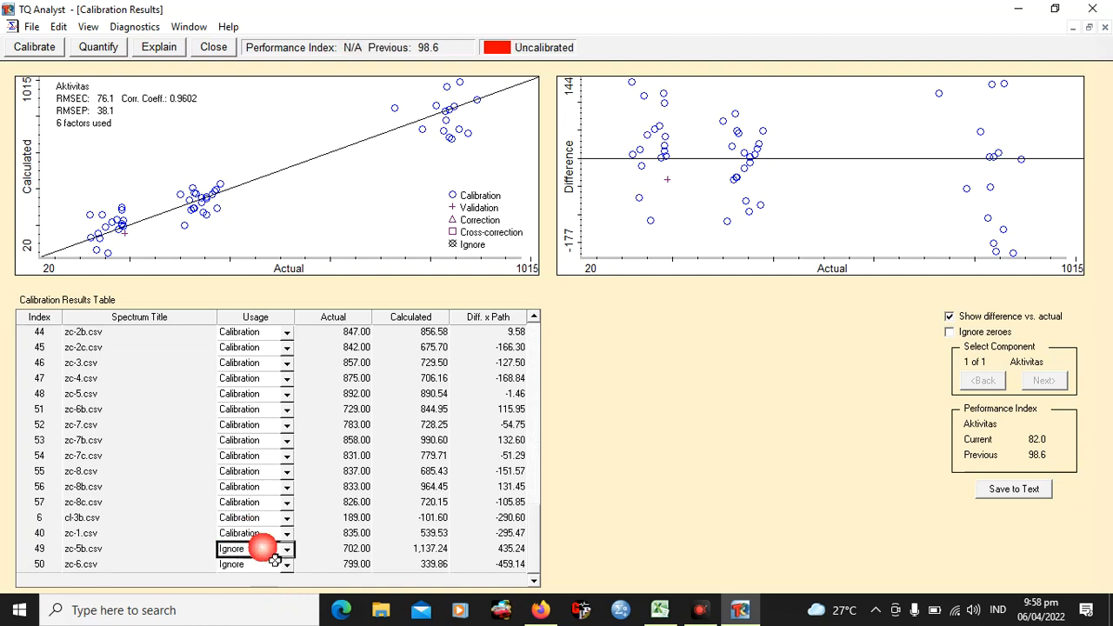
click(287, 548)
click(257, 564)
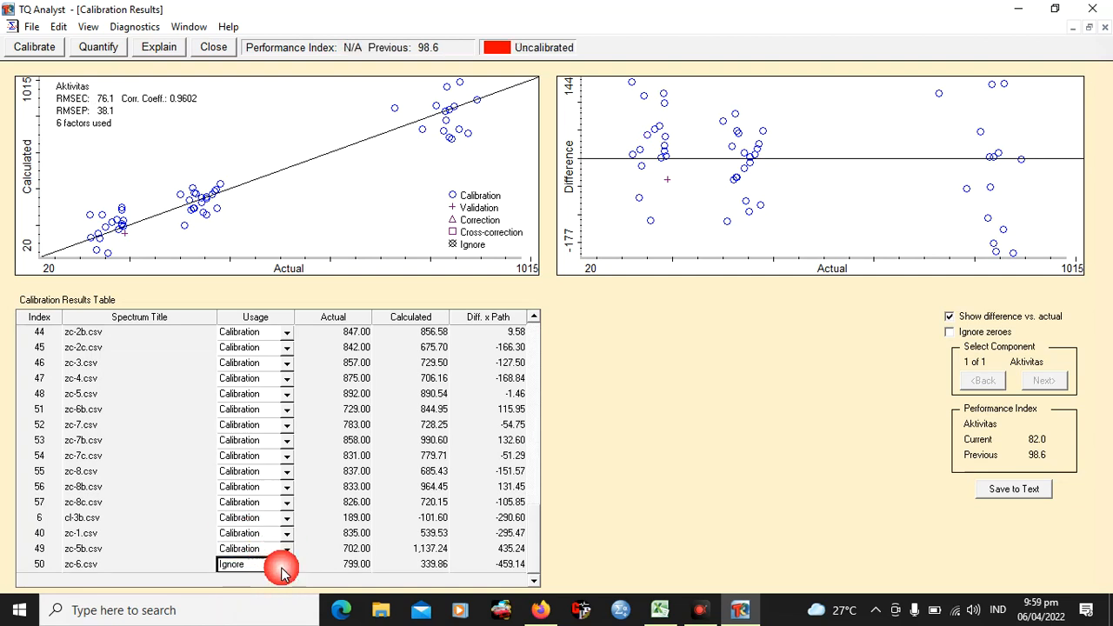
click(287, 564)
click(253, 500)
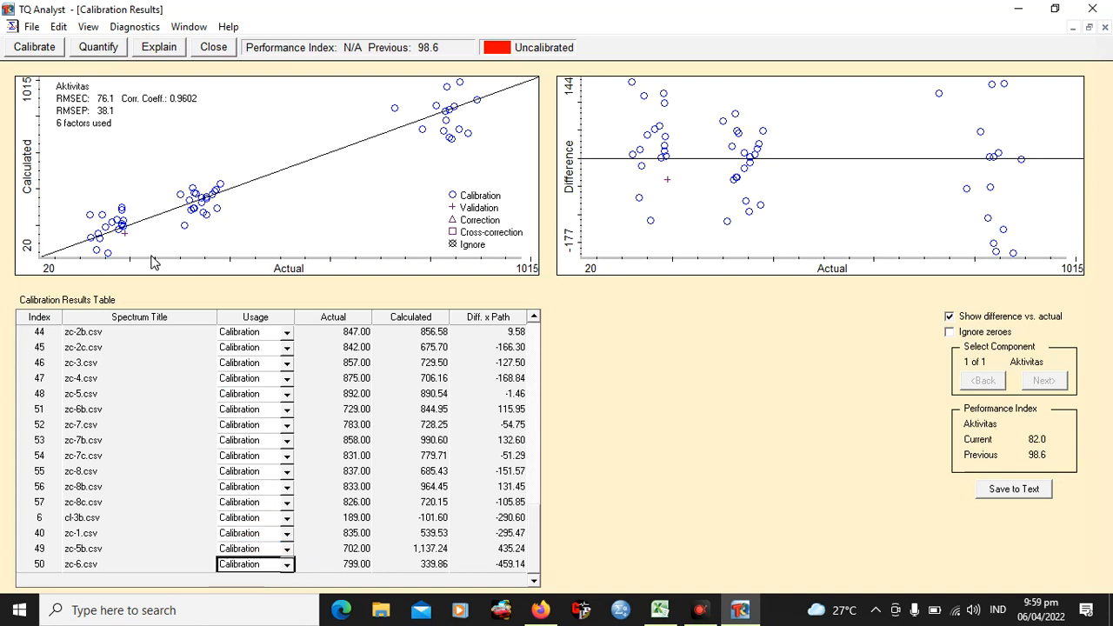
click(35, 49)
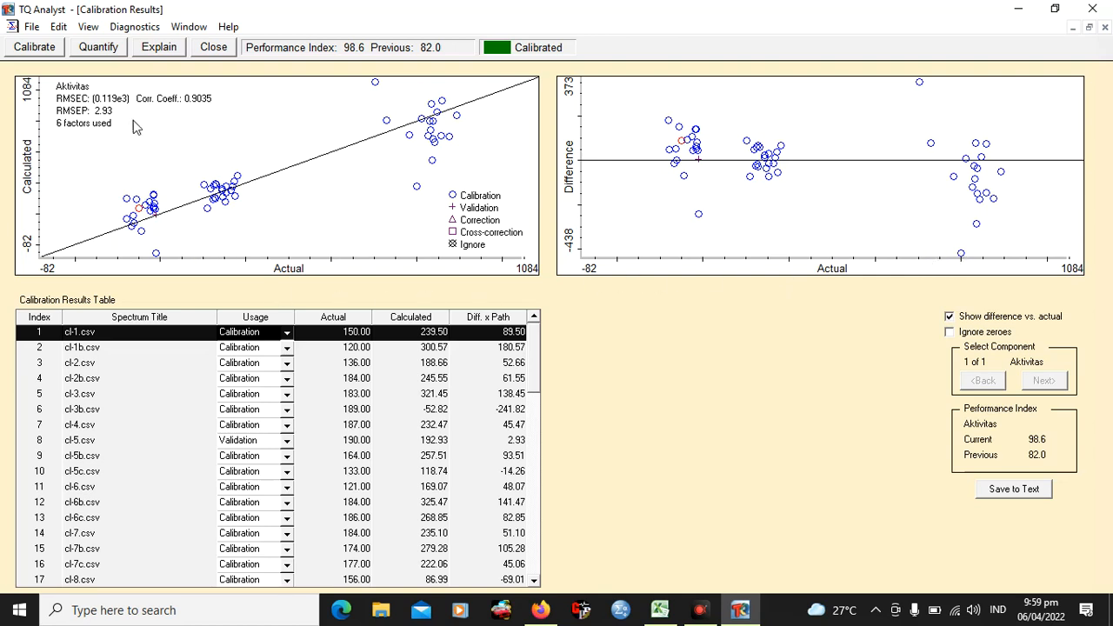
- Save the method under the file name Aktivitas Senyawa in D:\Thermo scientific\Unlam TQ Analyst
click(33, 27)
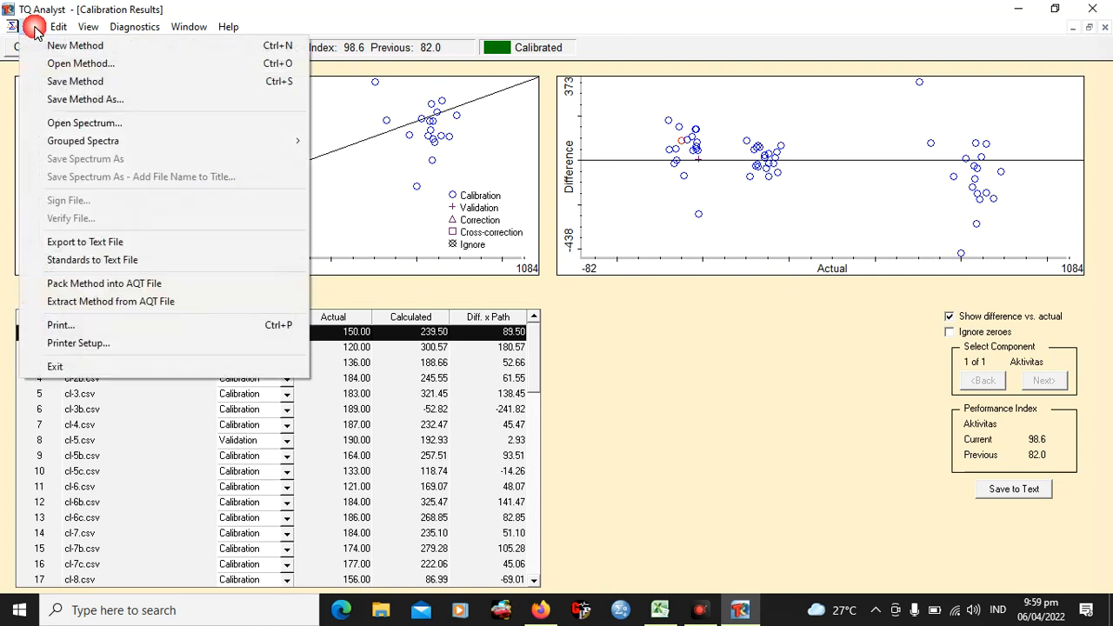
click(61, 101)
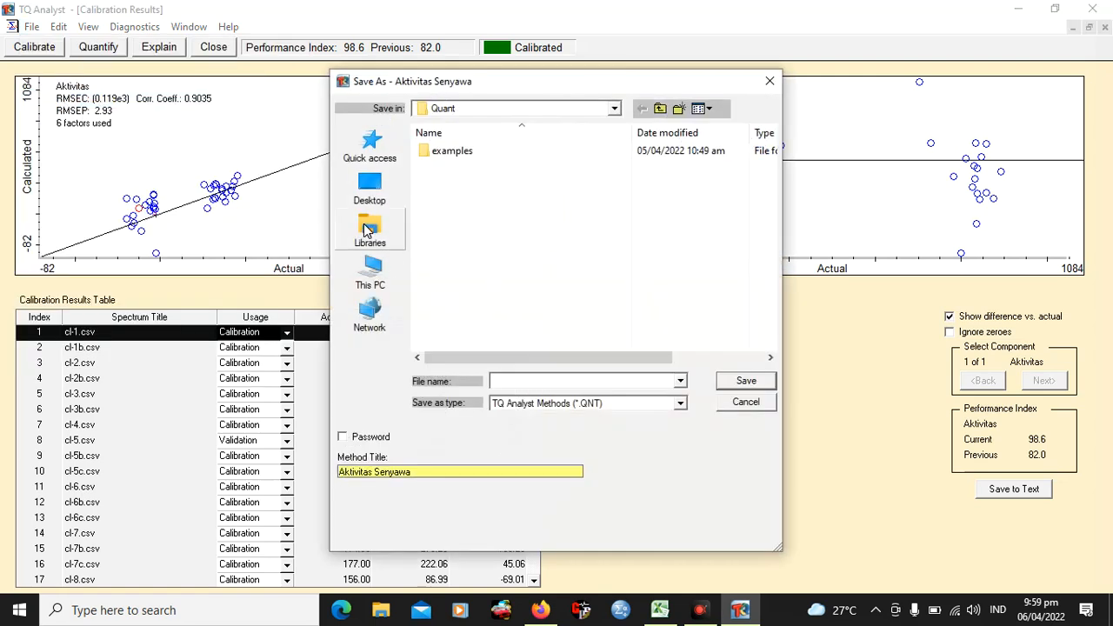
click(377, 274)
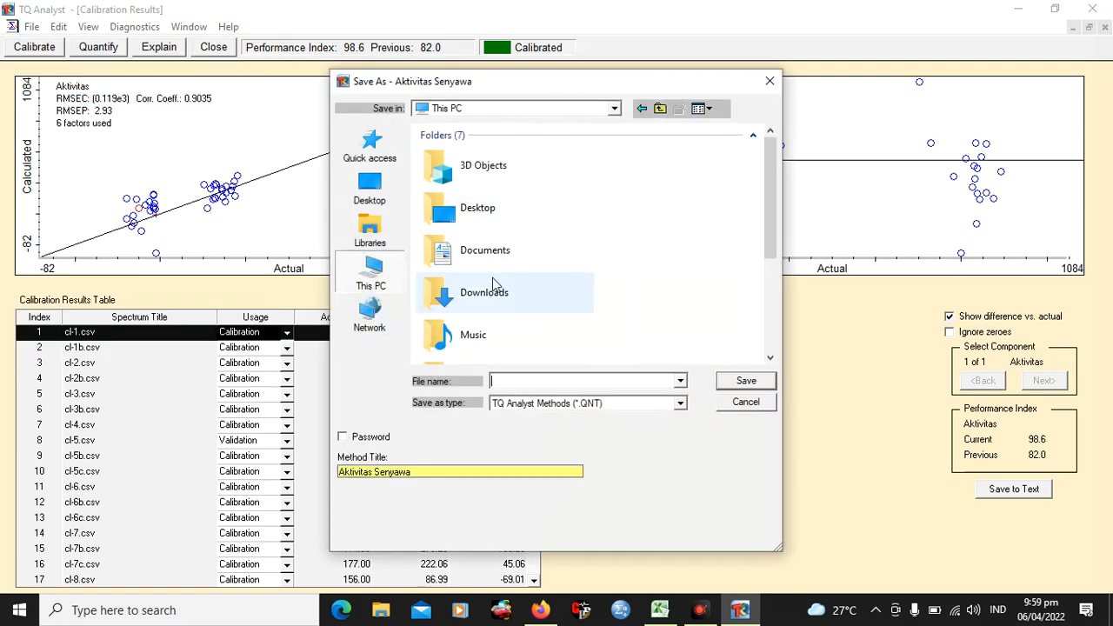
scroll(492, 277, down, 3)
scroll(497, 287, up, 3)
scroll(494, 279, down, 3)
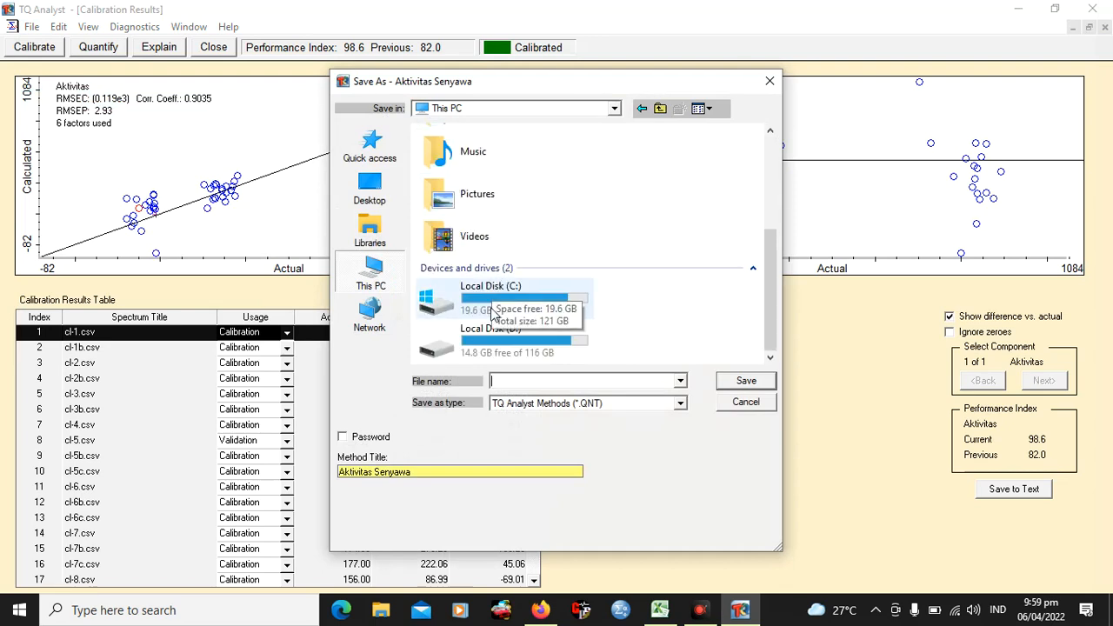
double_click(489, 345)
scroll(488, 346, down, 2)
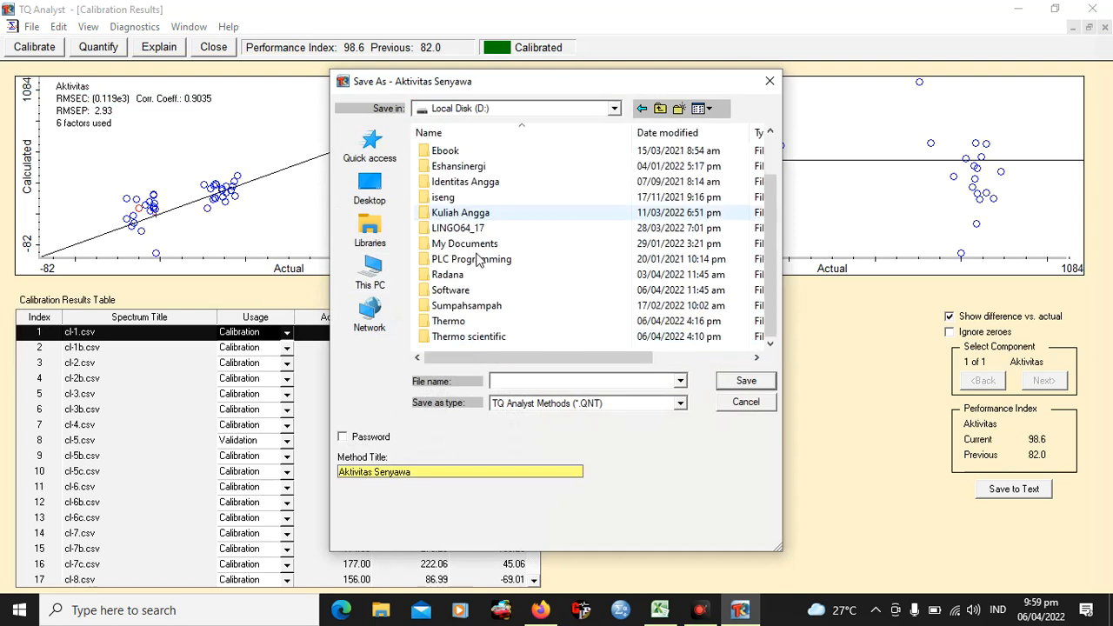
double_click(476, 339)
double_click(470, 166)
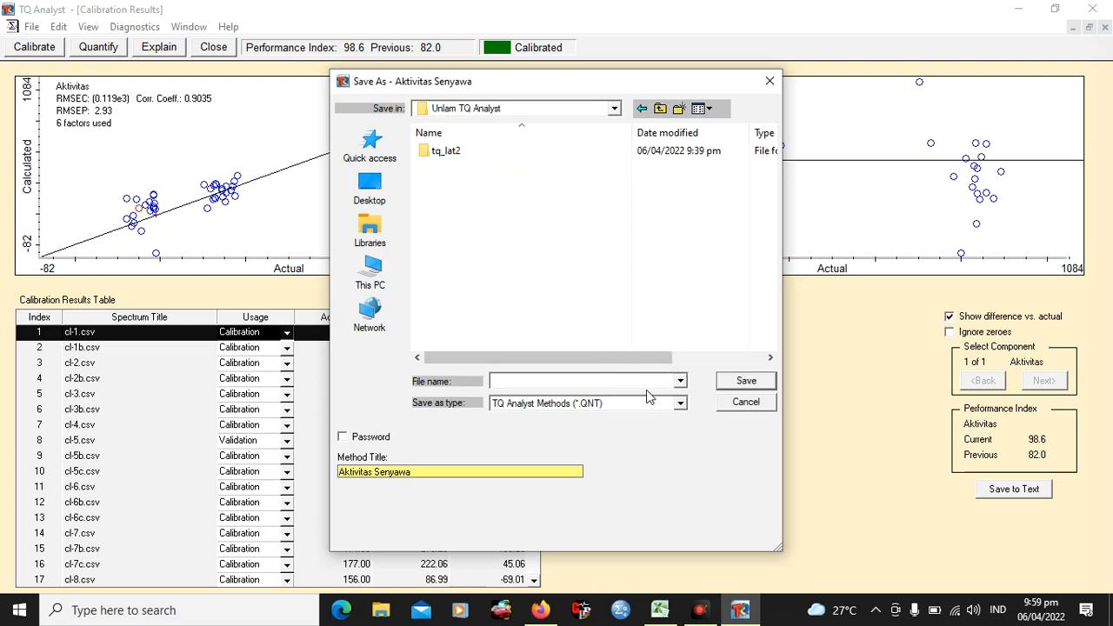
click(519, 380)
text(Aktivitas Senyawa)
click(748, 381)
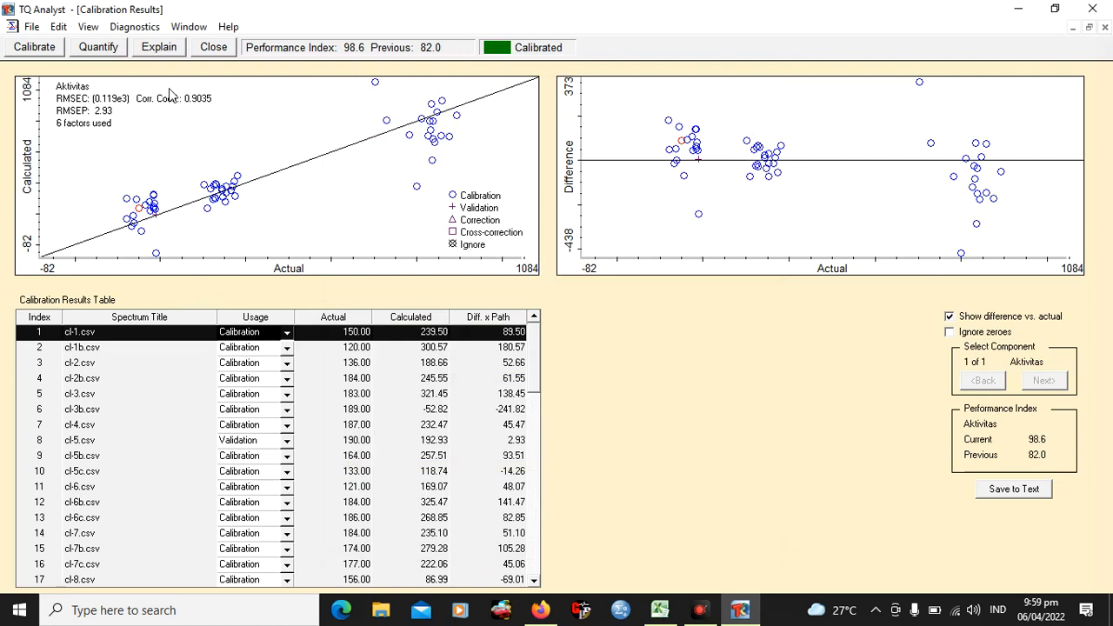
- Leave the calibration results and run Multiple Quantify on spectra s-1 through s-9 from the Sample folder inside tq_lat2
click(214, 48)
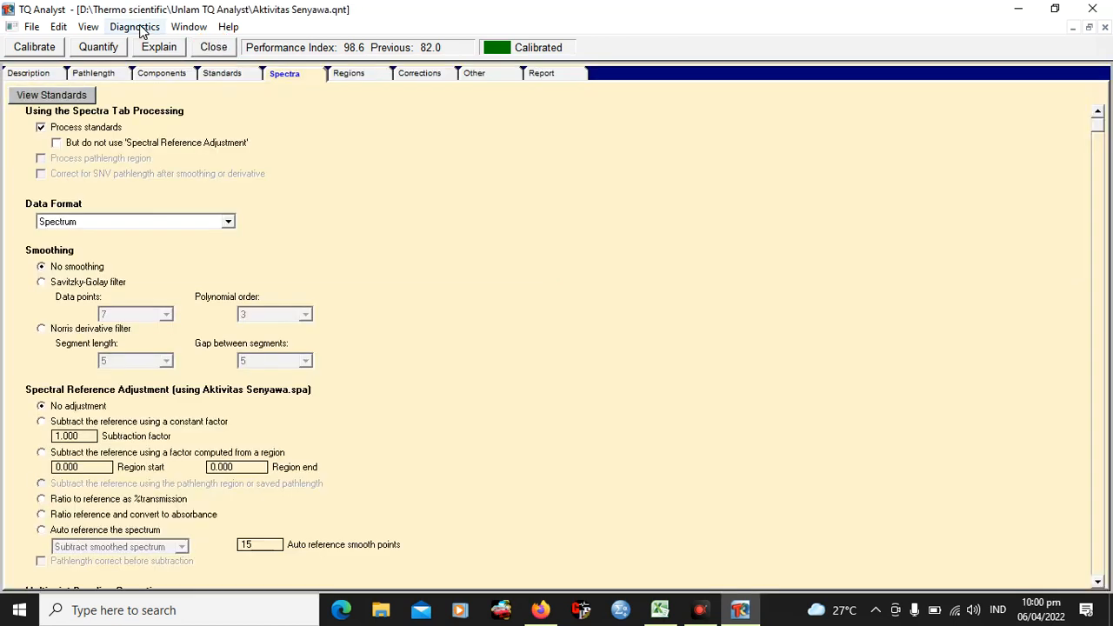
click(139, 29)
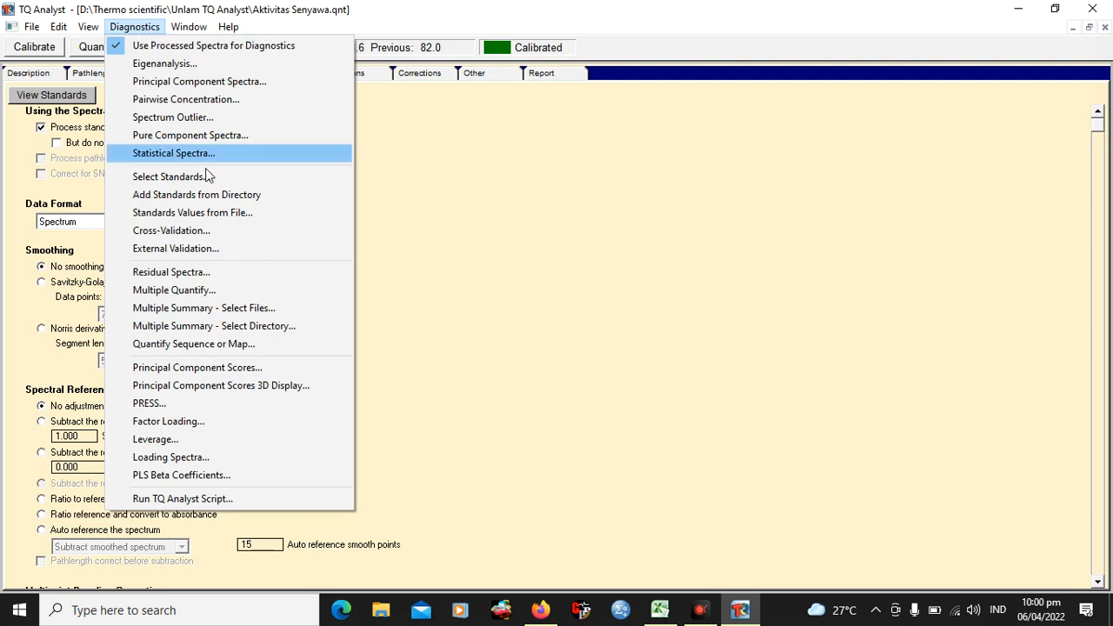
click(203, 293)
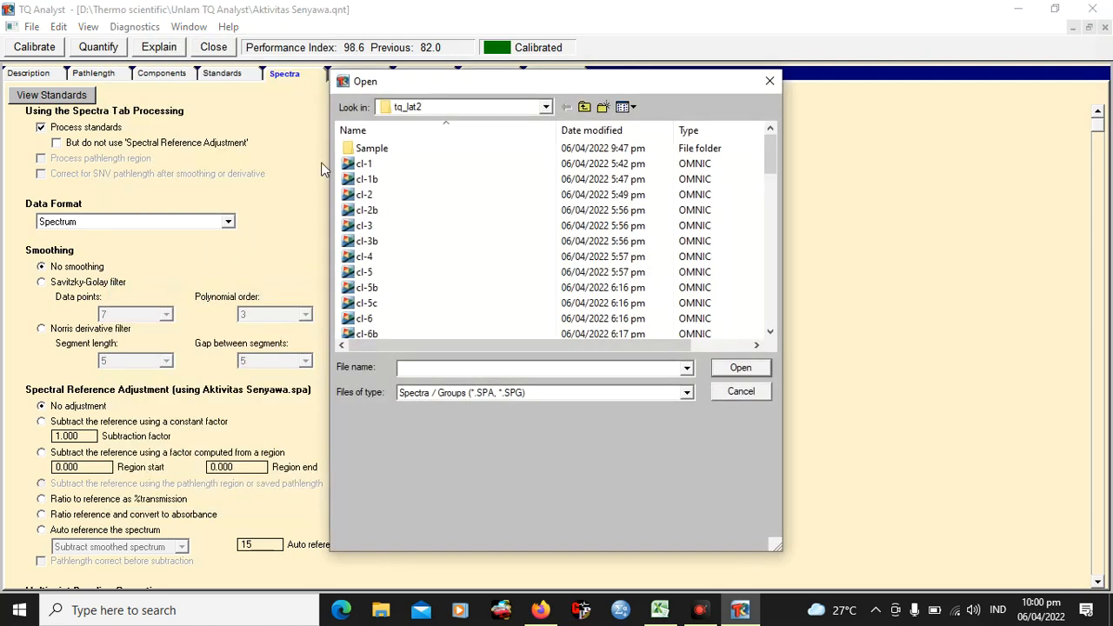
click(584, 106)
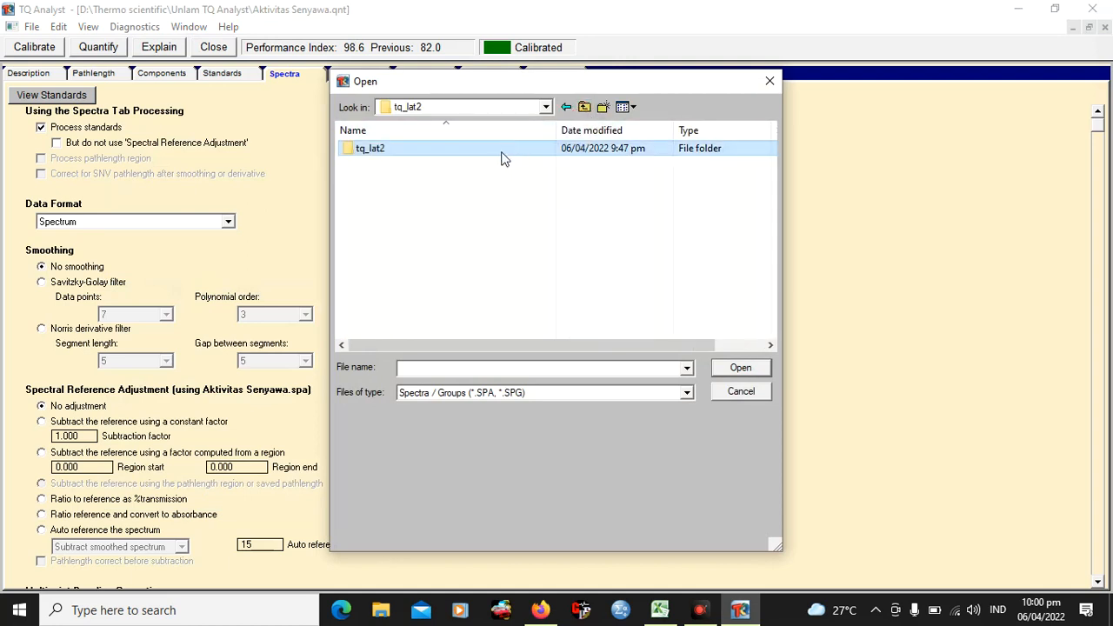
double_click(398, 149)
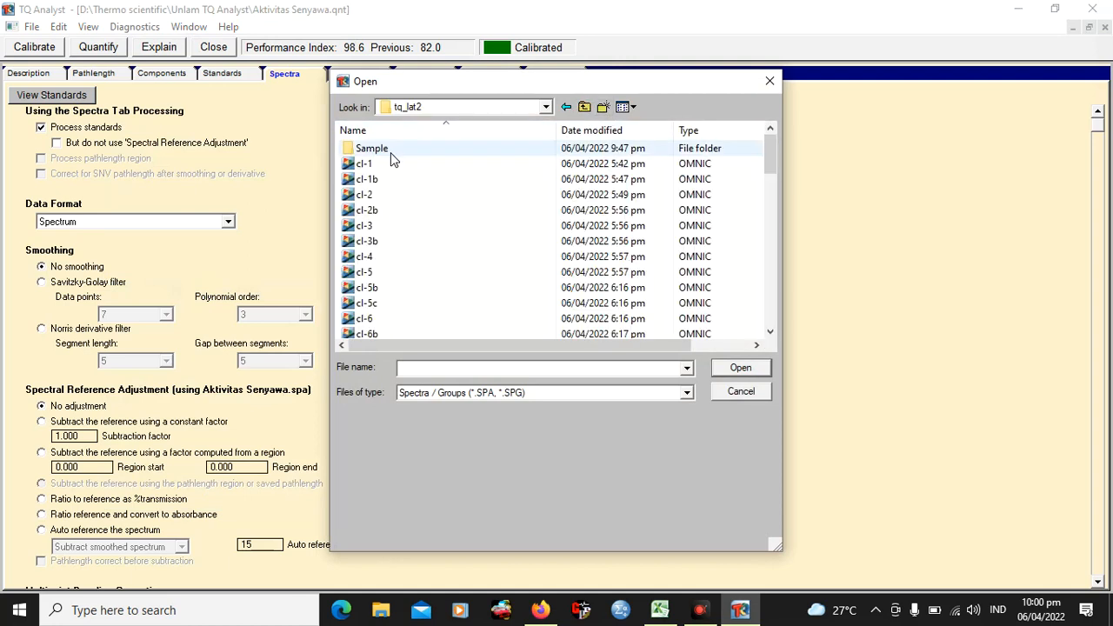
click(387, 150)
double_click(387, 151)
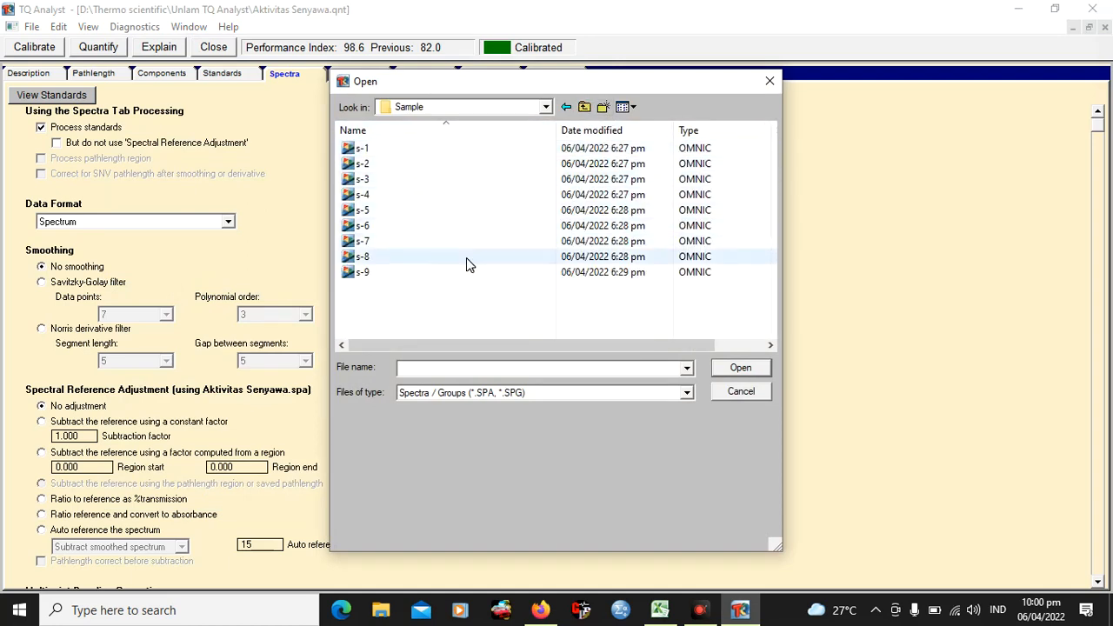
click(363, 157)
shift+click(363, 272)
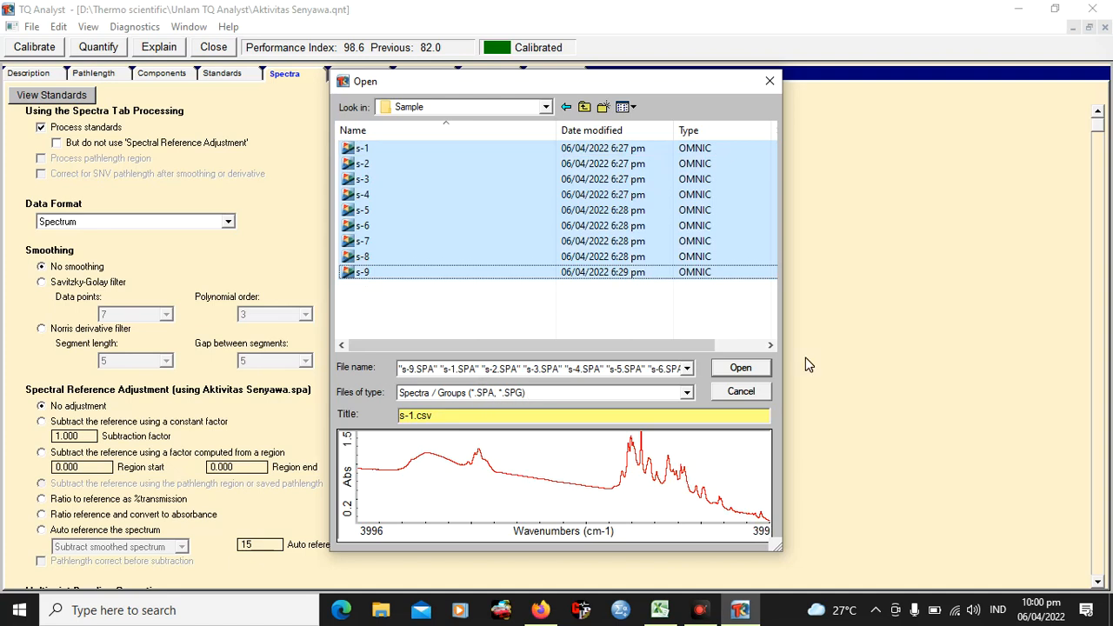
click(751, 370)
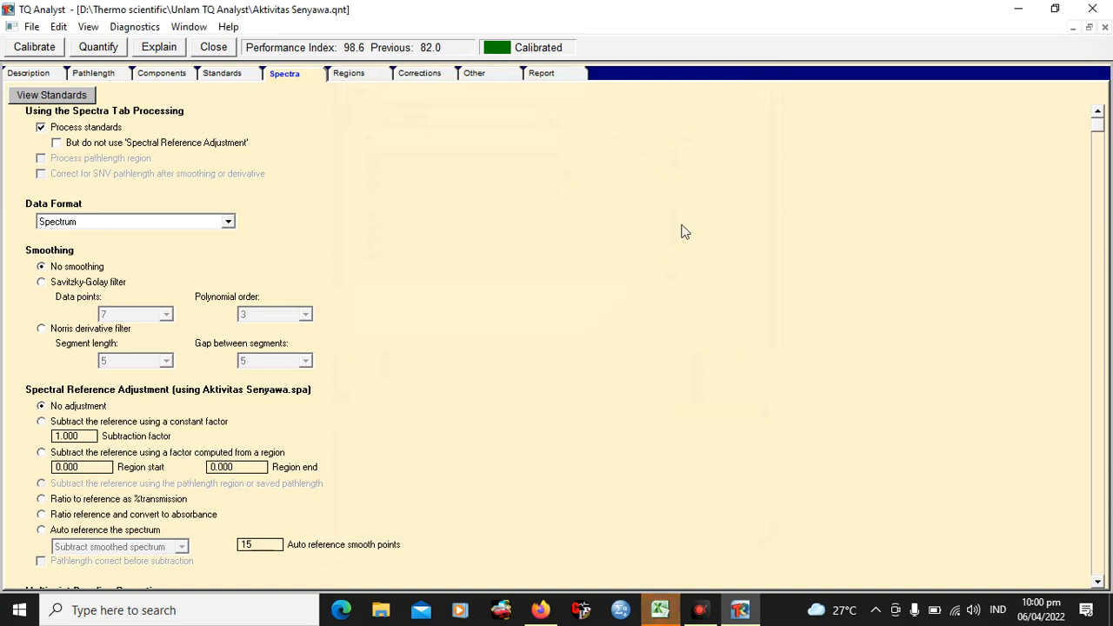
- View the method's report settings and switch to Excel to open the quantify00 results file
click(548, 74)
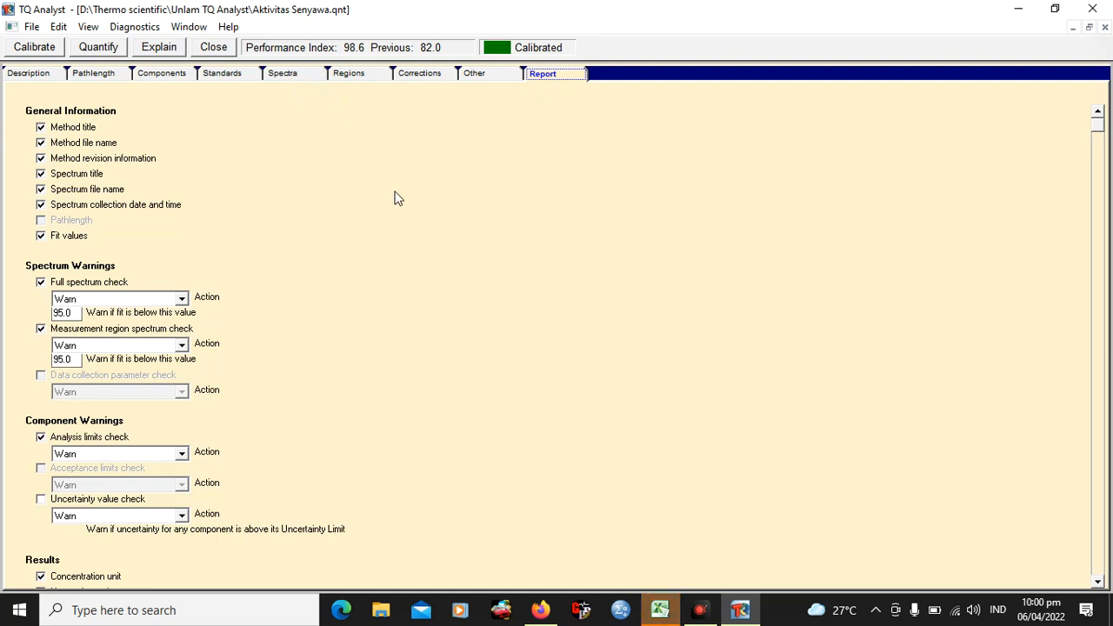
click(658, 612)
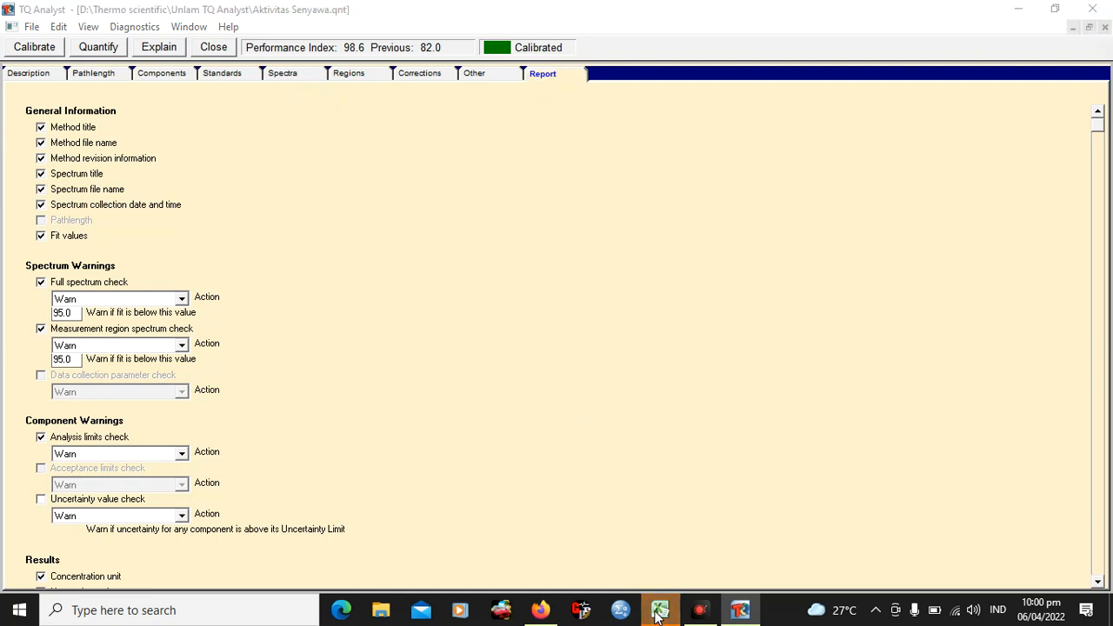
click(494, 345)
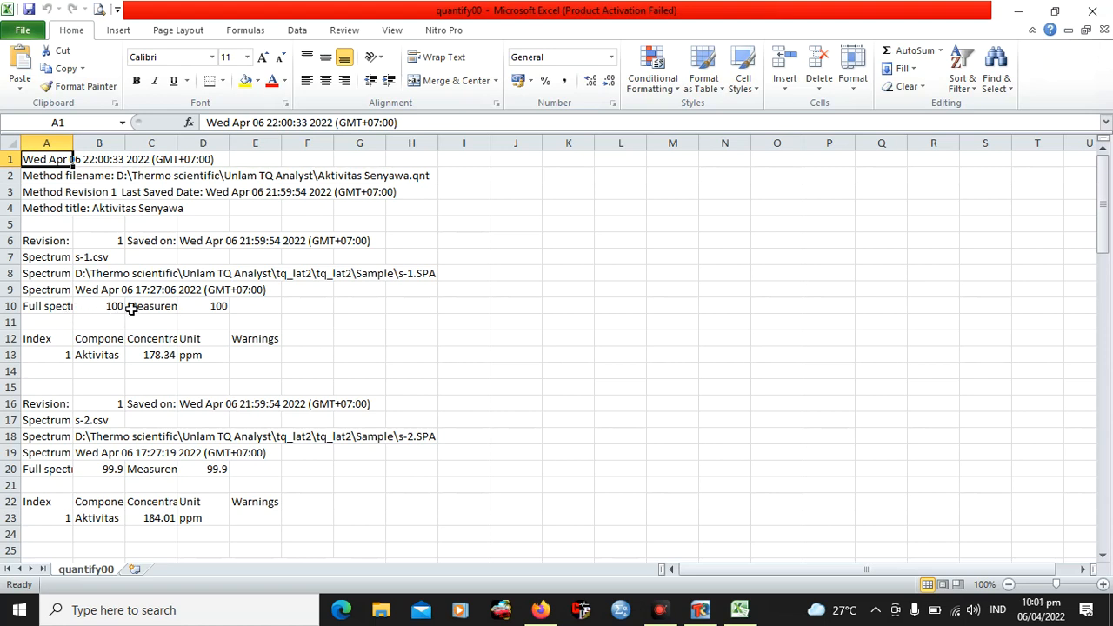
- Examine the predicted Aktivitas concentrations for spectra s-1.csv, s-2.csv and s-3.csv in the quantify00 sheet
scroll(106, 259, down, 5)
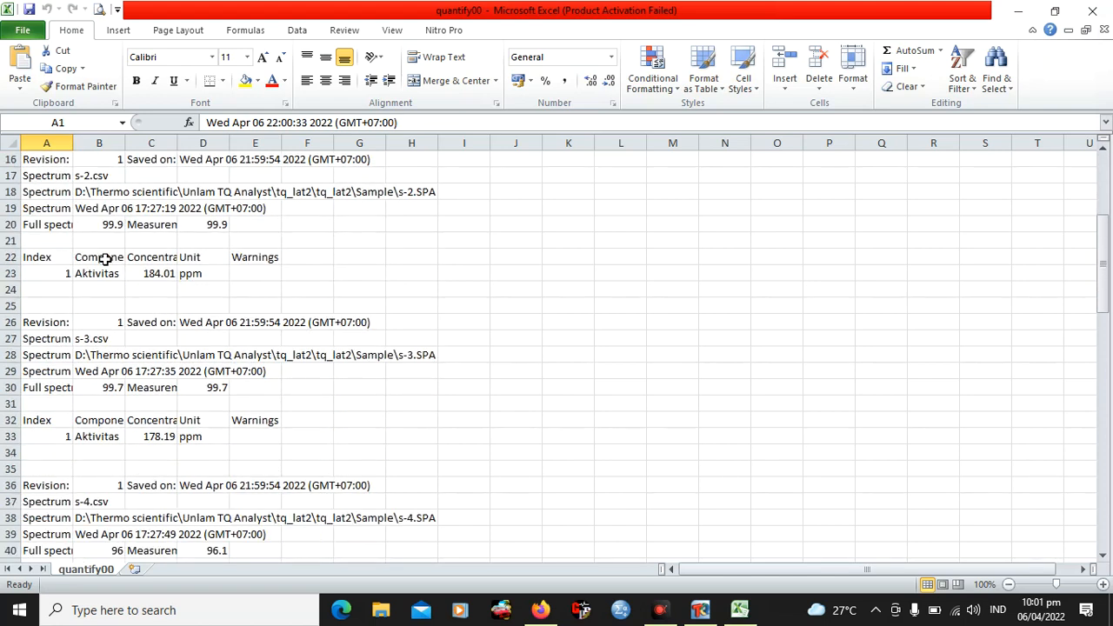
scroll(104, 259, up, 5)
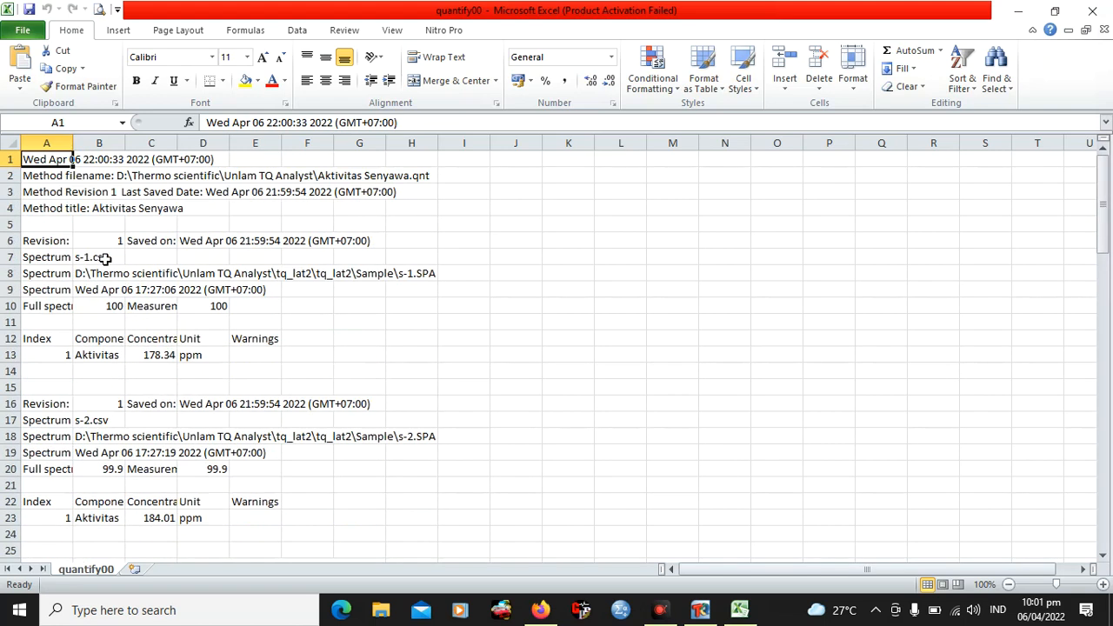
click(10, 257)
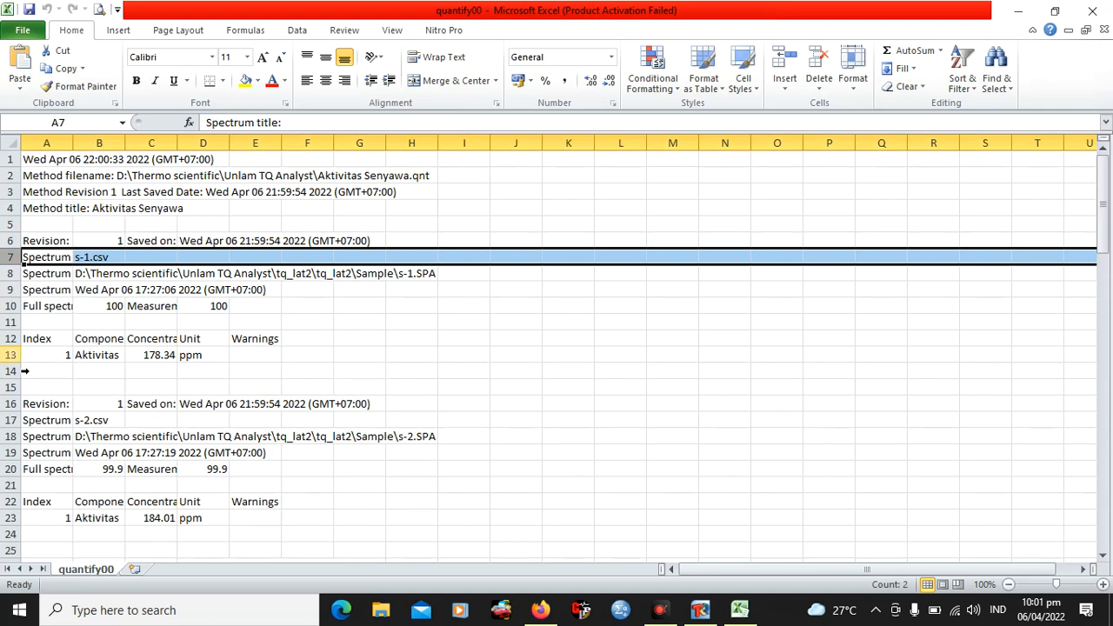
click(154, 355)
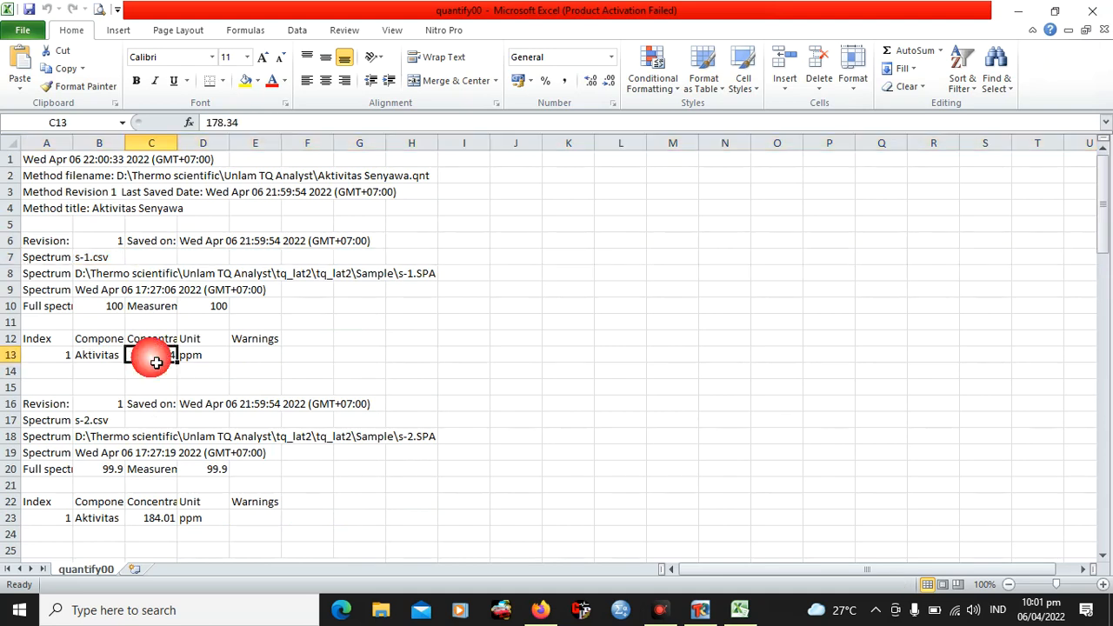
click(12, 420)
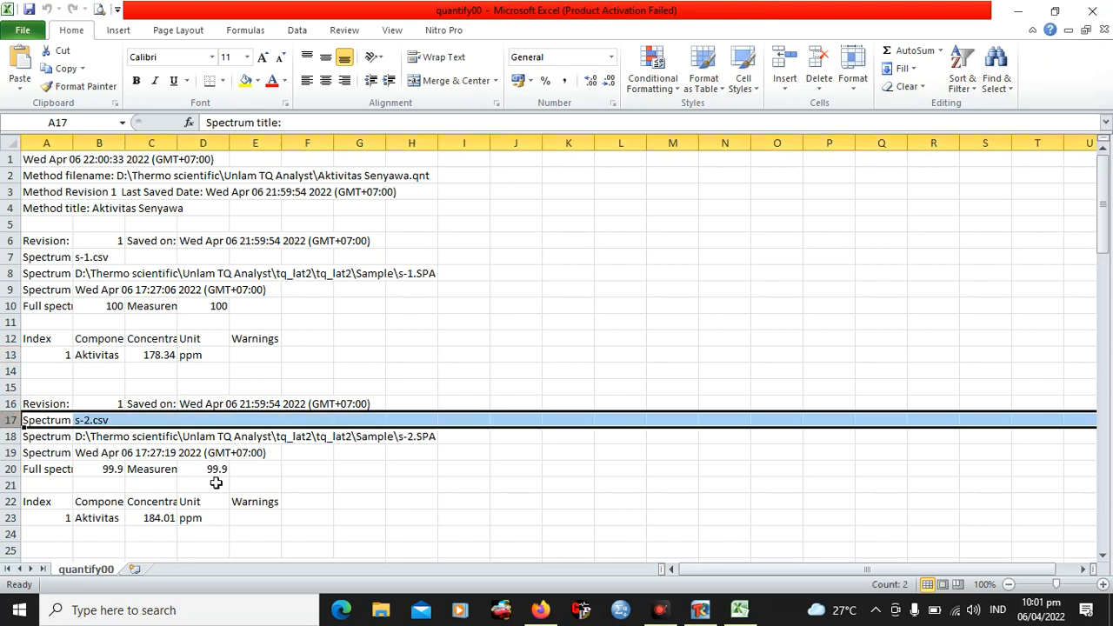
click(165, 524)
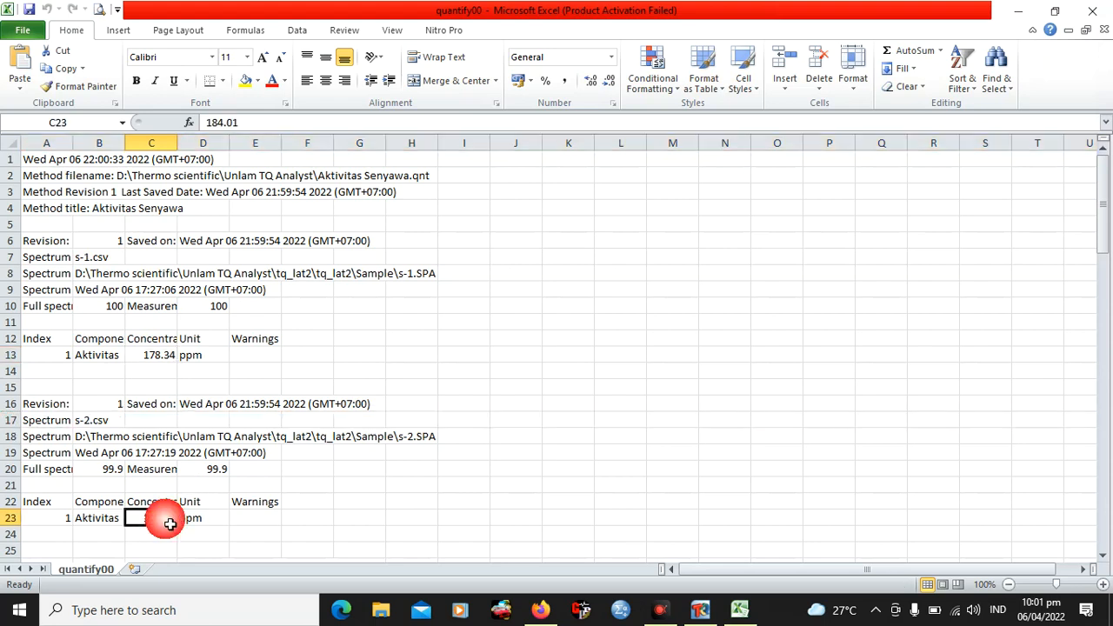
scroll(174, 516, down, 4)
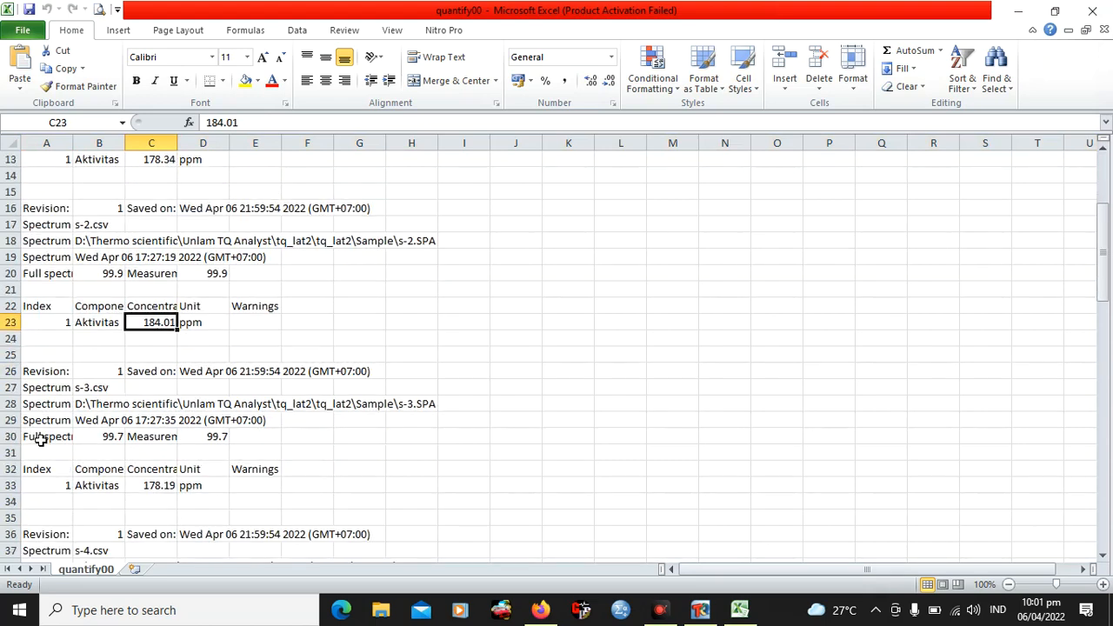
click(11, 388)
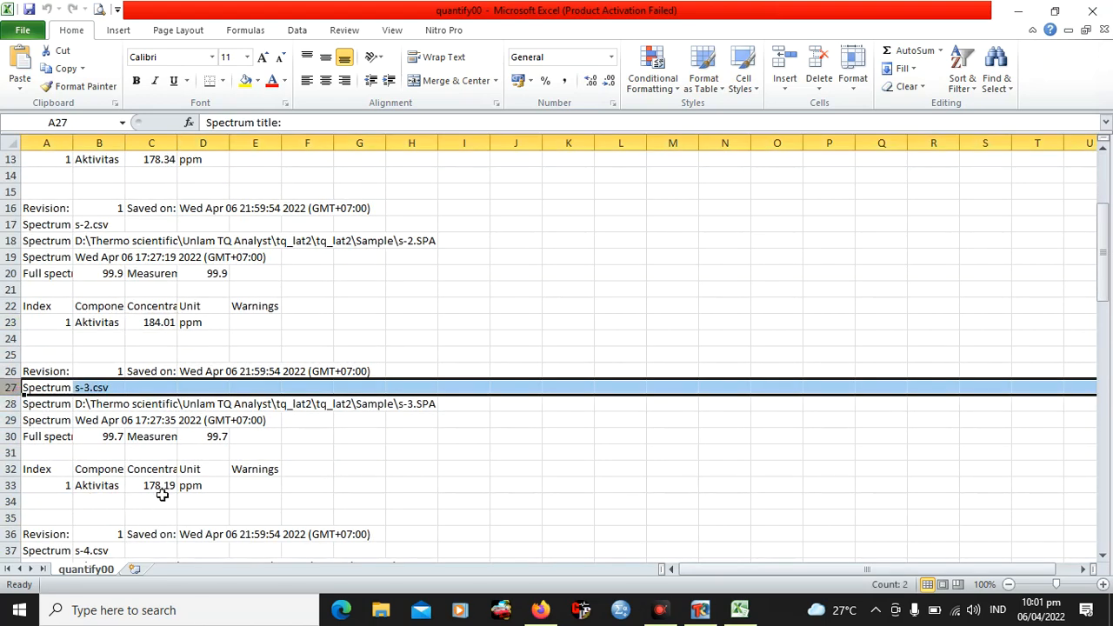
click(161, 492)
- Look through the results of the remaining samples from s-4.csv onward and switch back to the TQ Analyst method
scroll(163, 525, down, 8)
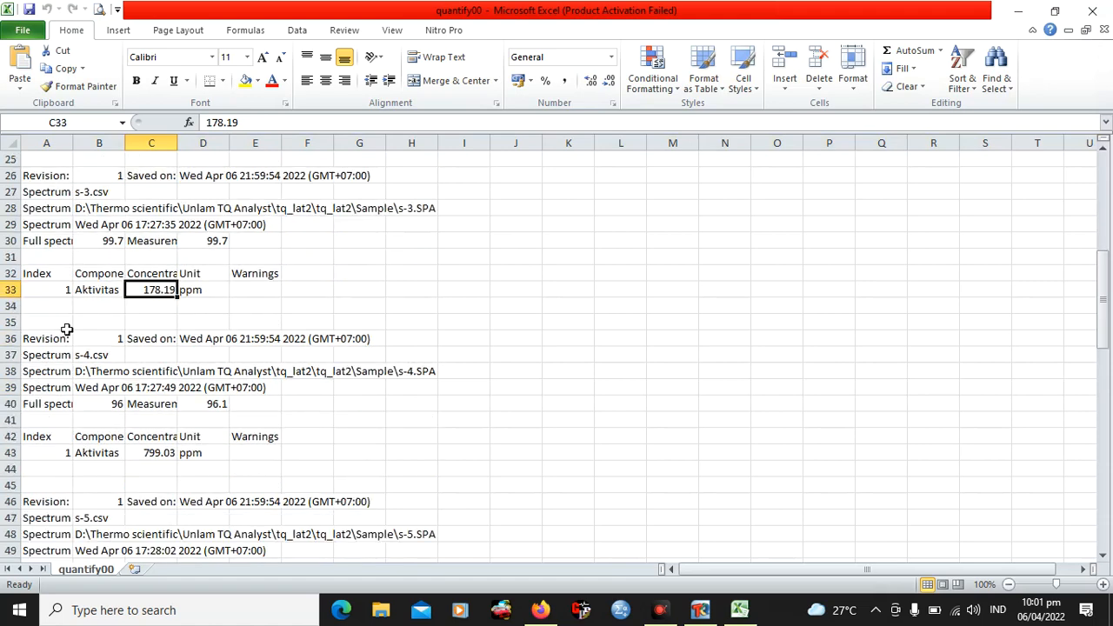
scroll(122, 361, down, 20)
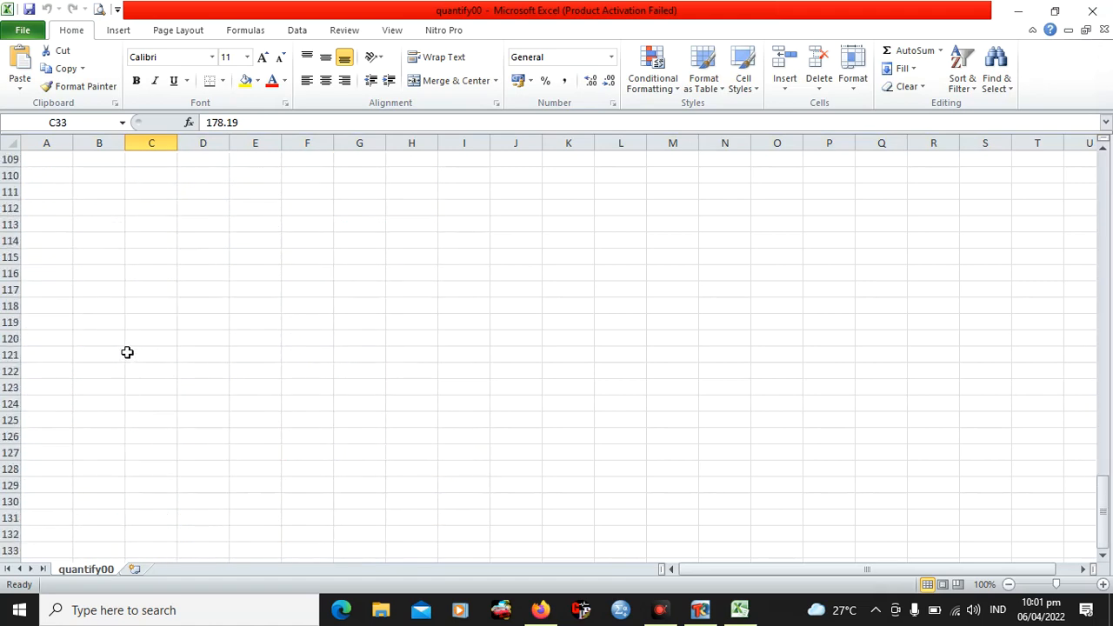
scroll(131, 347, up, 4)
scroll(142, 325, up, 20)
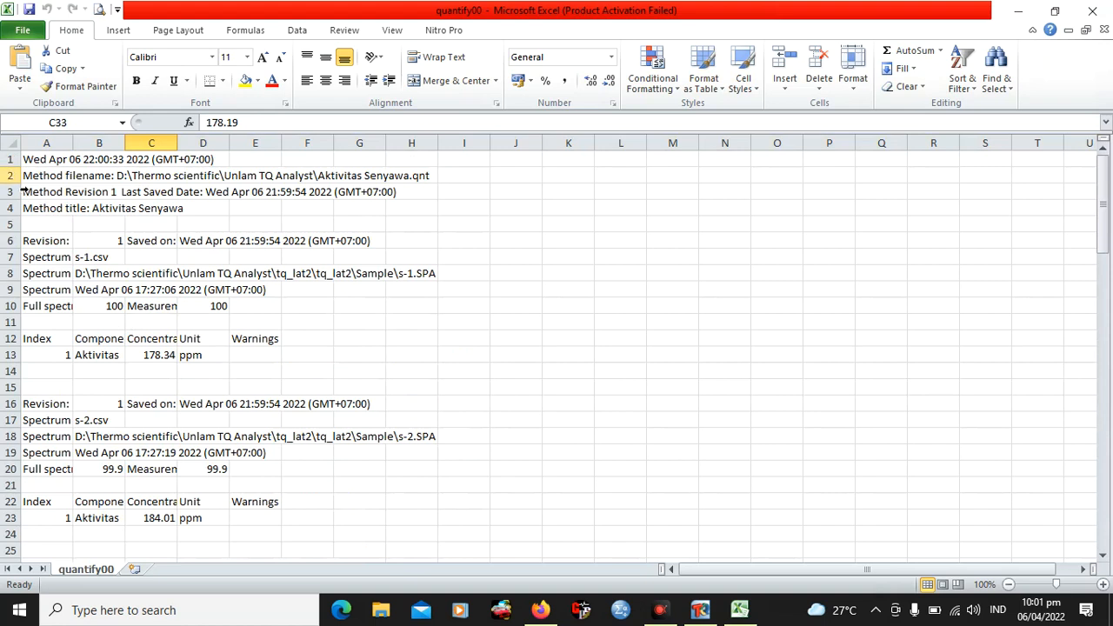
click(718, 619)
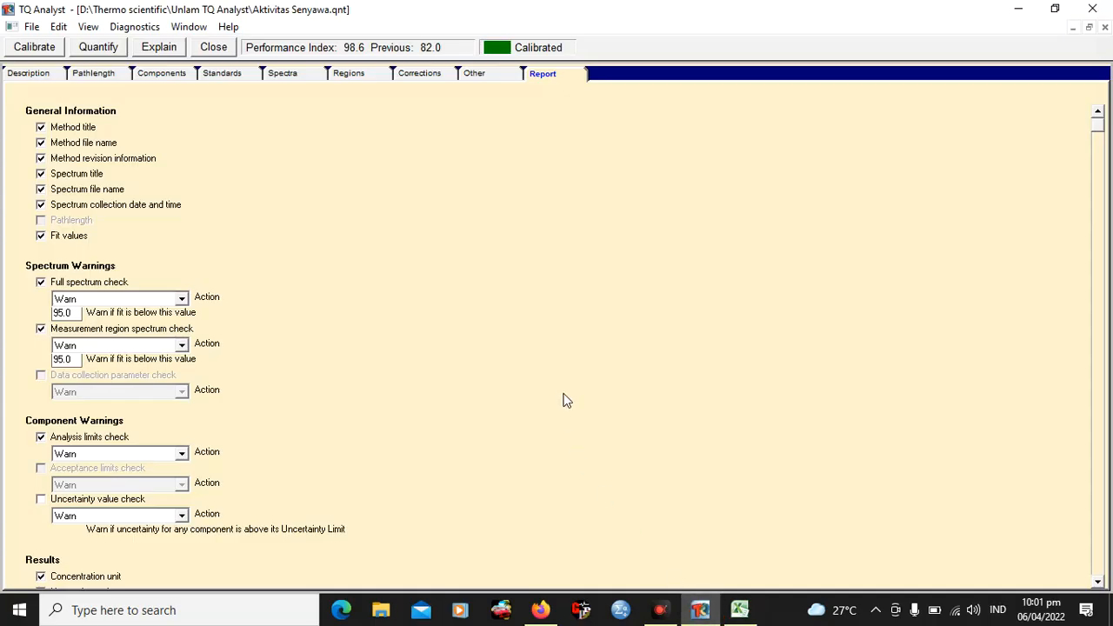